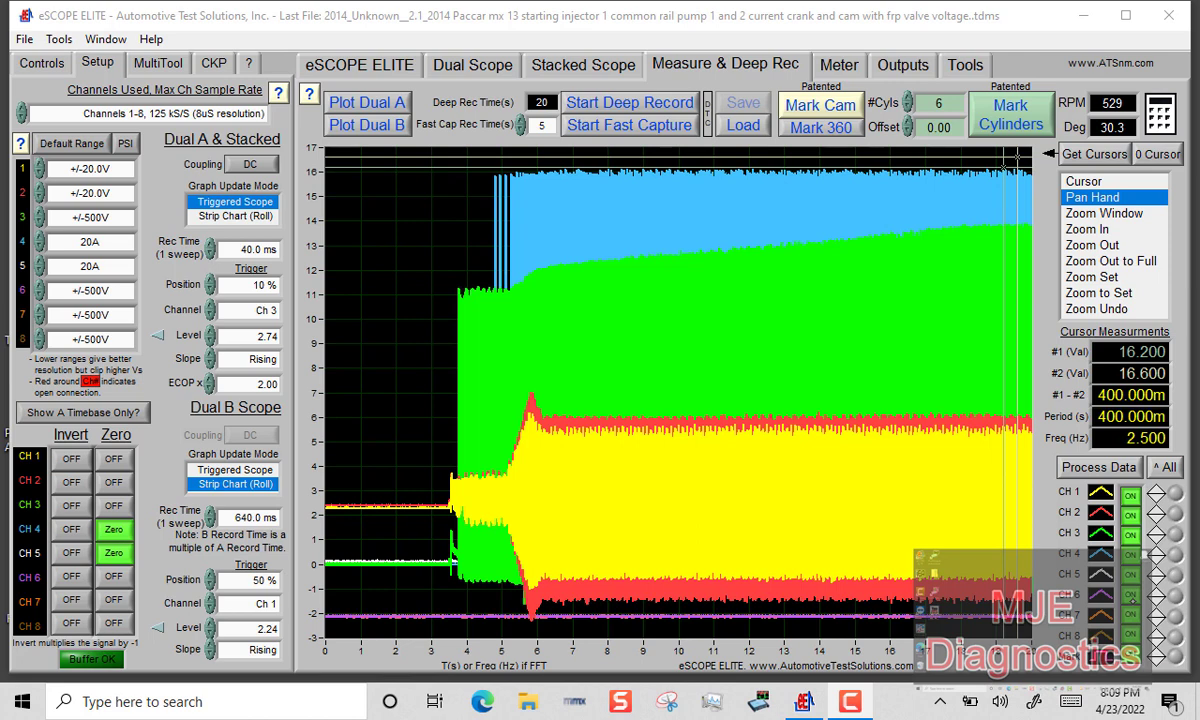
Zoom in with successive rectangles to about 3.67–3.94 s, where the green trace begins
click(1133, 214)
drag(396, 165, 578, 638)
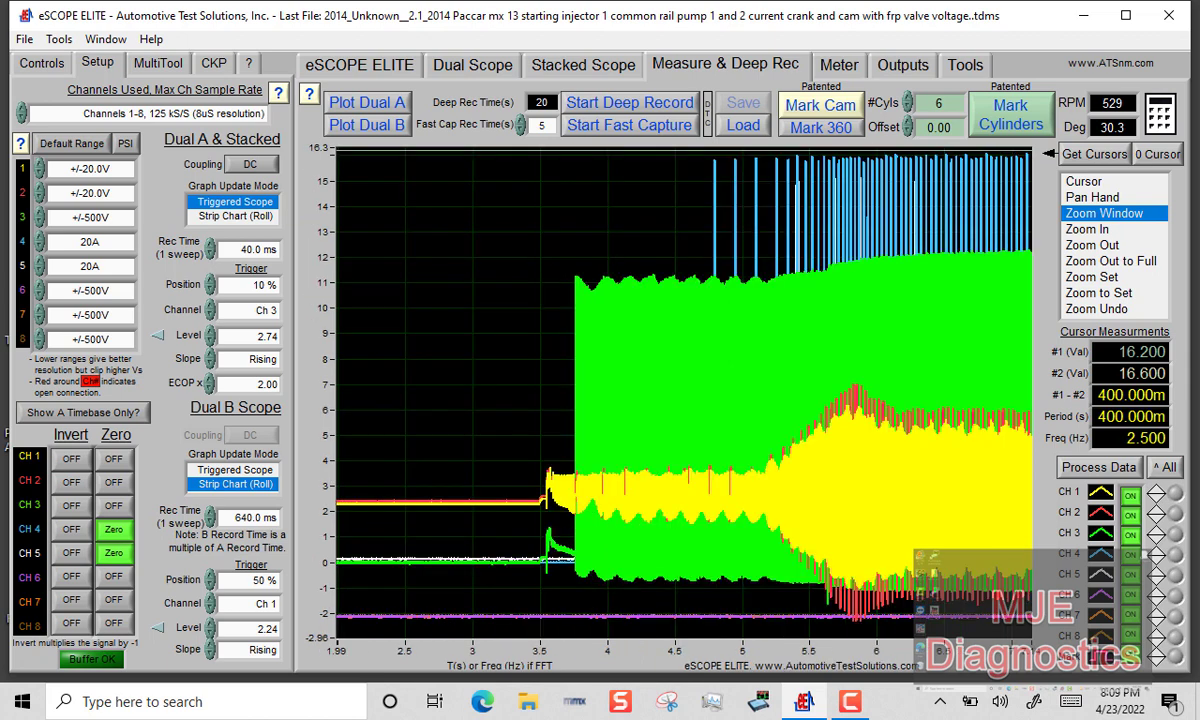
drag(530, 160, 860, 605)
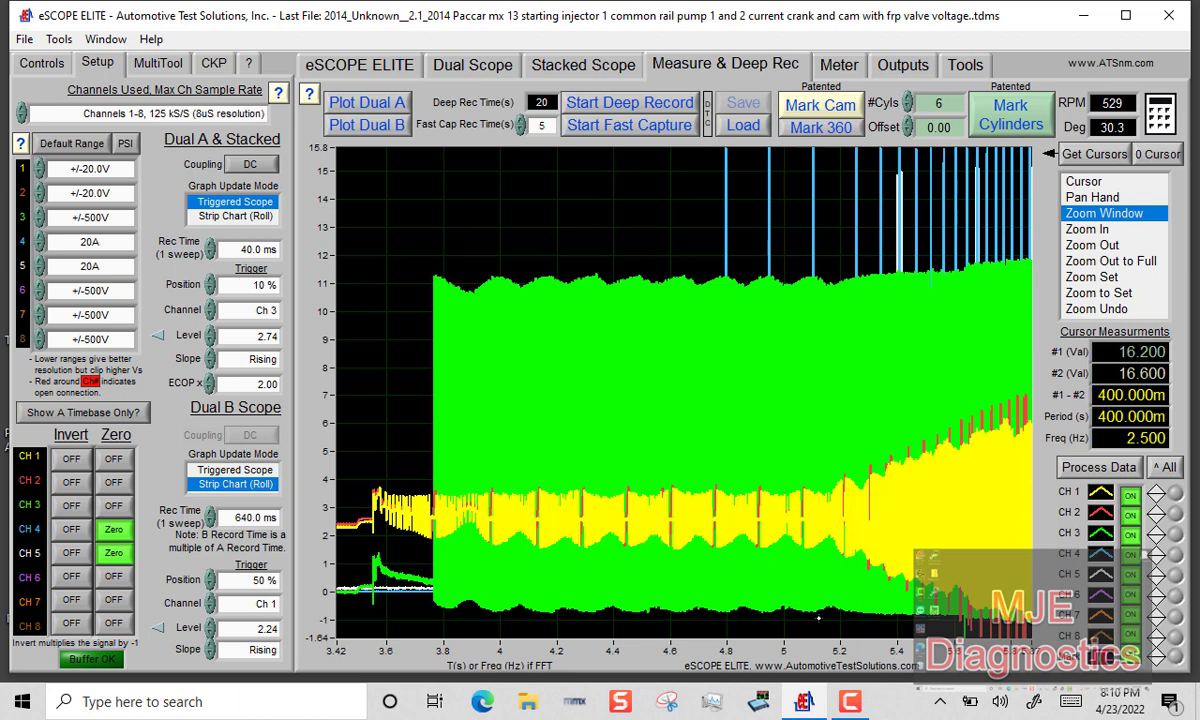
drag(405, 232, 497, 633)
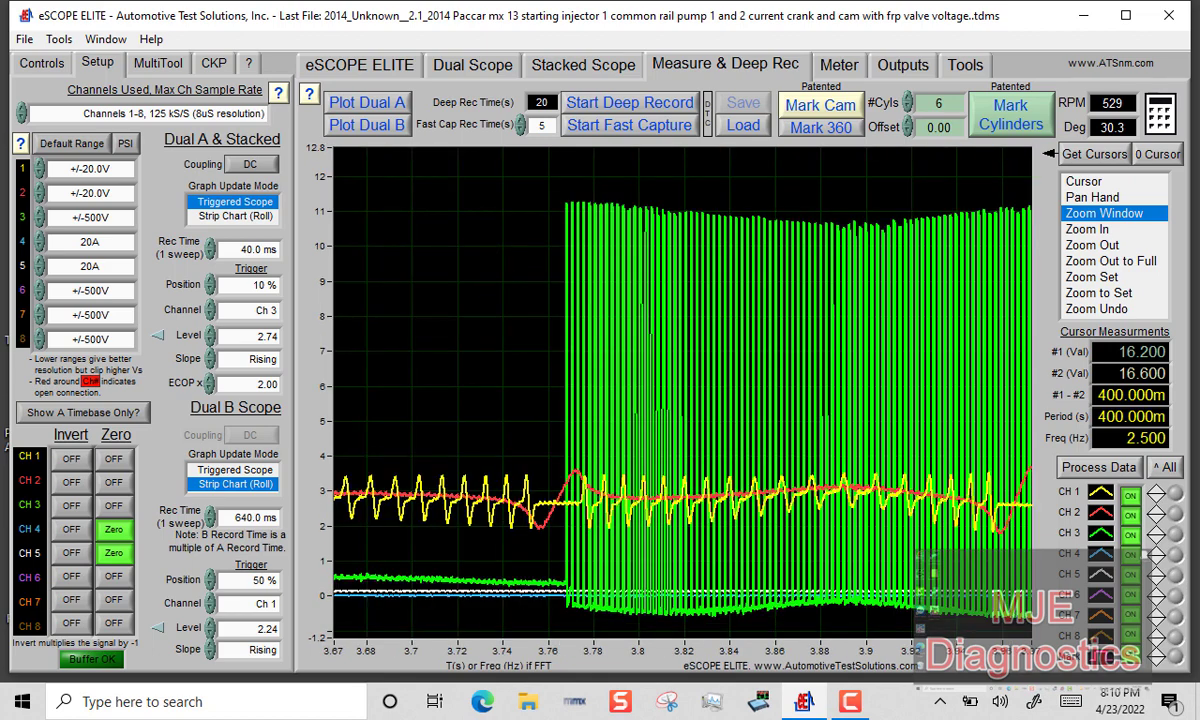
drag(524, 170, 637, 626)
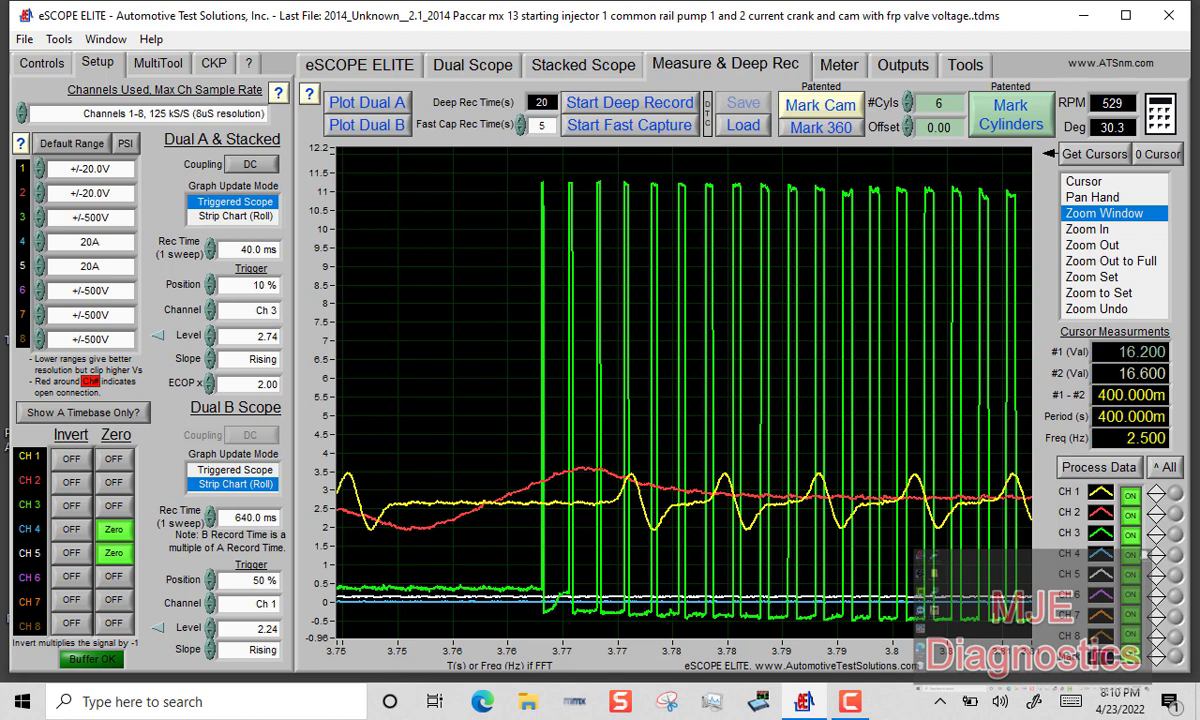
Pan the zoomed graph later to about 4.77–4.82 s, showing the first injector spike near 4.79 s
click(1092, 197)
mouse_move(940, 520)
mouse_down()
mouse_move(506, 523)
mouse_move(777, 533)
mouse_move(469, 517)
mouse_up()
drag(877, 517, 440, 525)
mouse_move(930, 520)
mouse_down()
mouse_move(536, 535)
mouse_move(437, 525)
mouse_move(447, 554)
mouse_move(447, 532)
mouse_move(392, 535)
mouse_up()
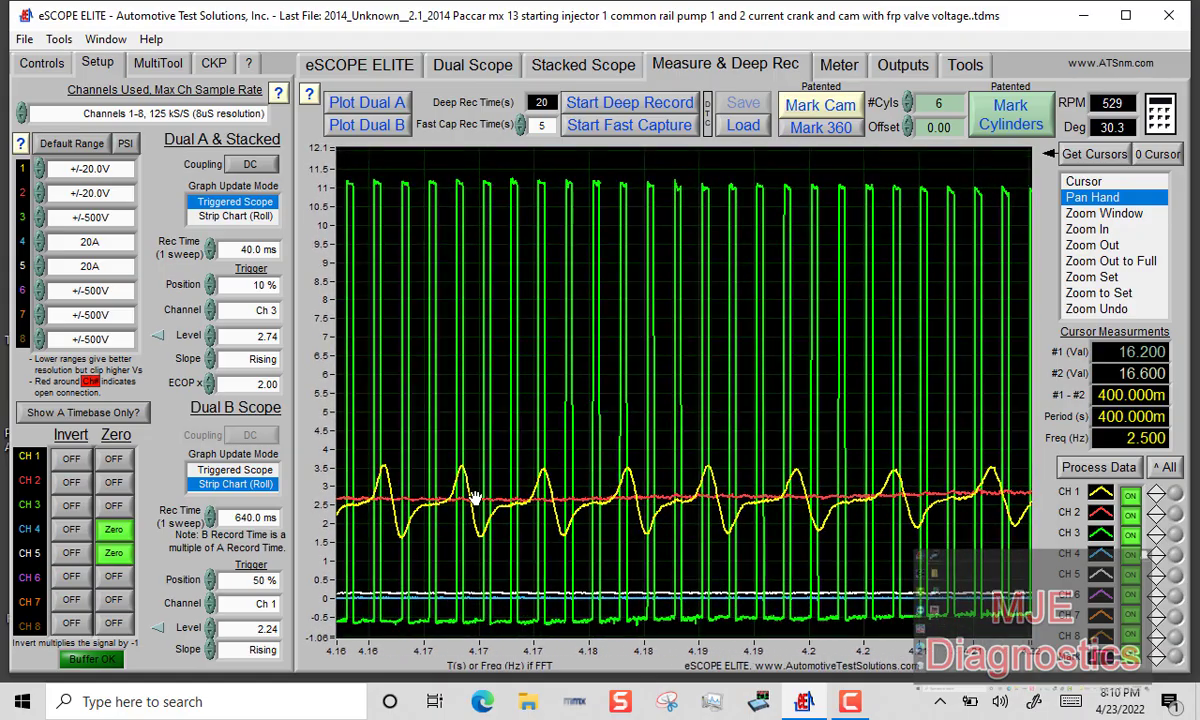
drag(966, 512, 926, 502)
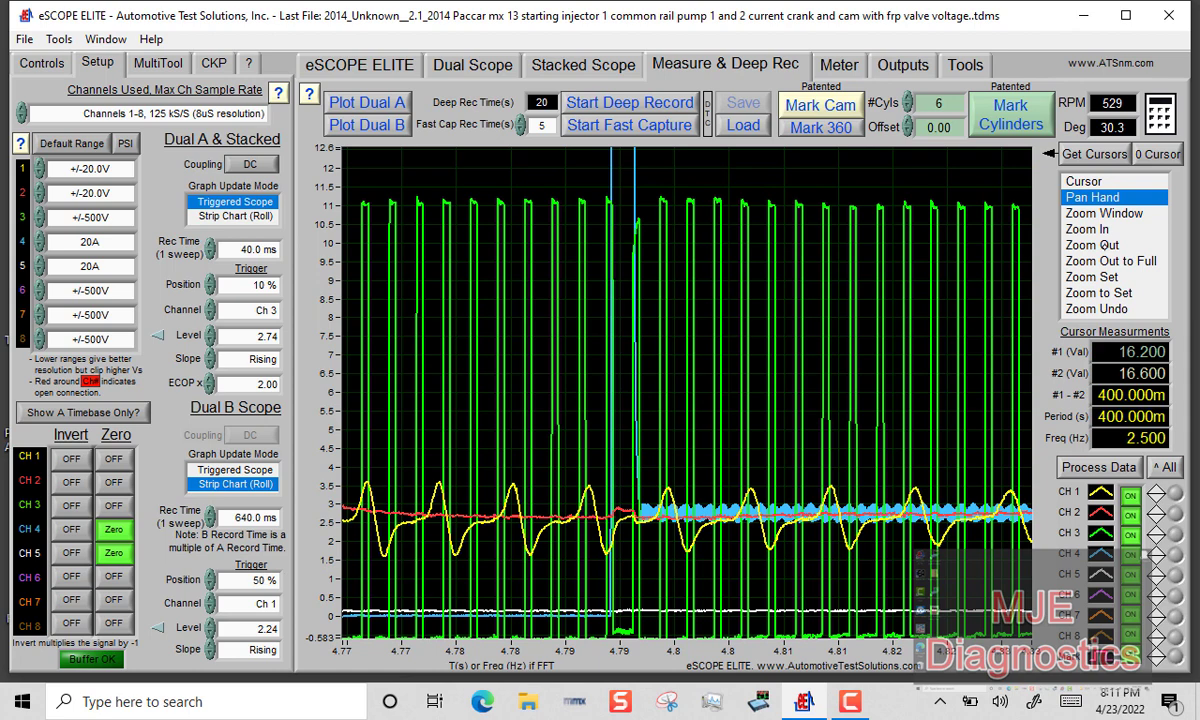
Zoom out around the blue injector pulse and center it in the view
click(1092, 245)
click(832, 319)
click(886, 314)
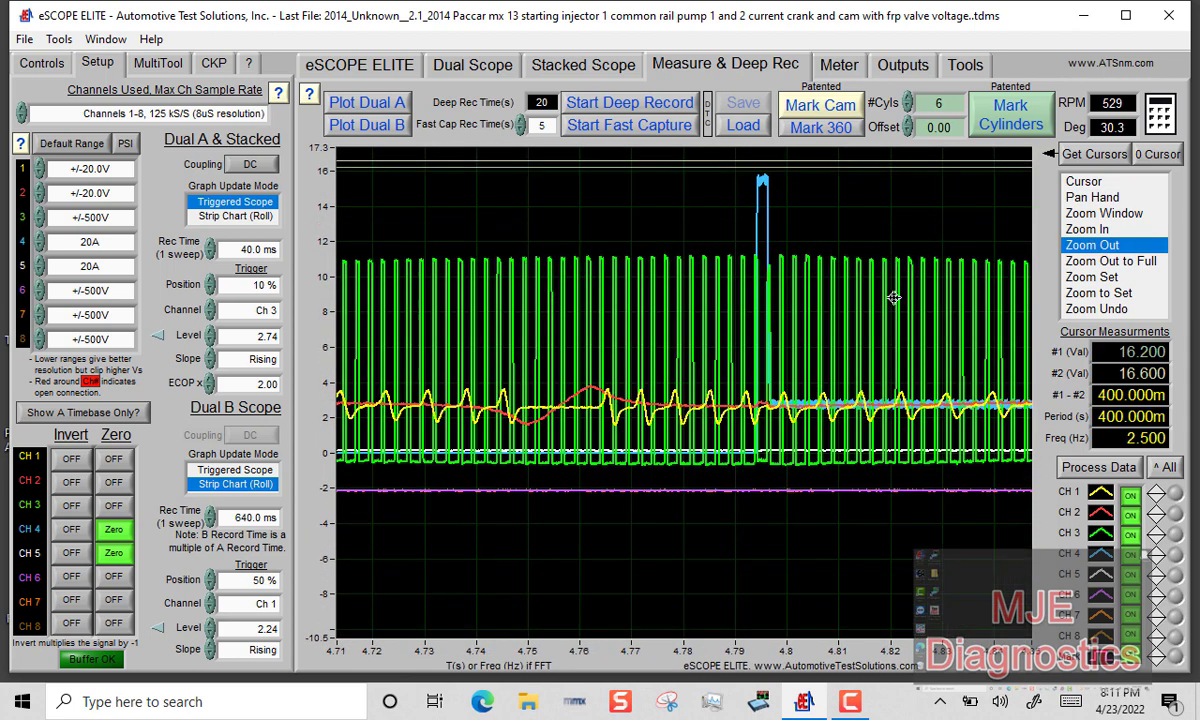
click(886, 314)
click(1104, 196)
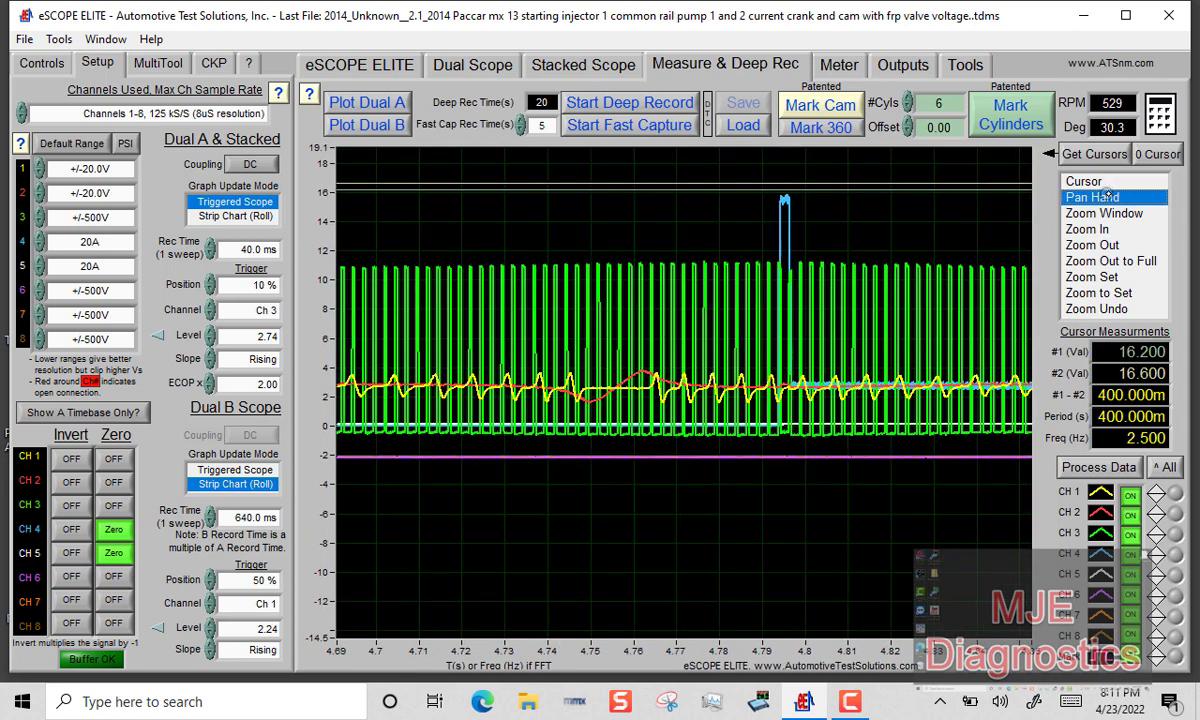
drag(882, 365, 665, 393)
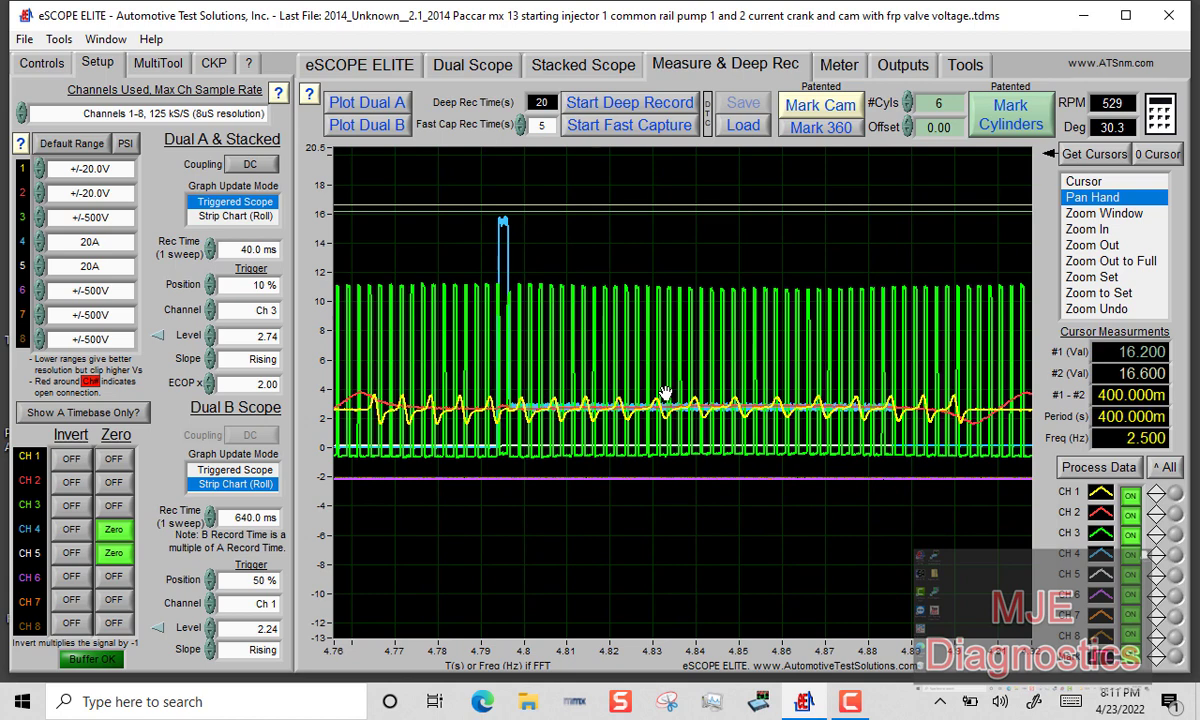
Hide the green CH3, yellow CH1 and red CH2 traces and pan to the injector pulse near 5.1 s
click(1130, 534)
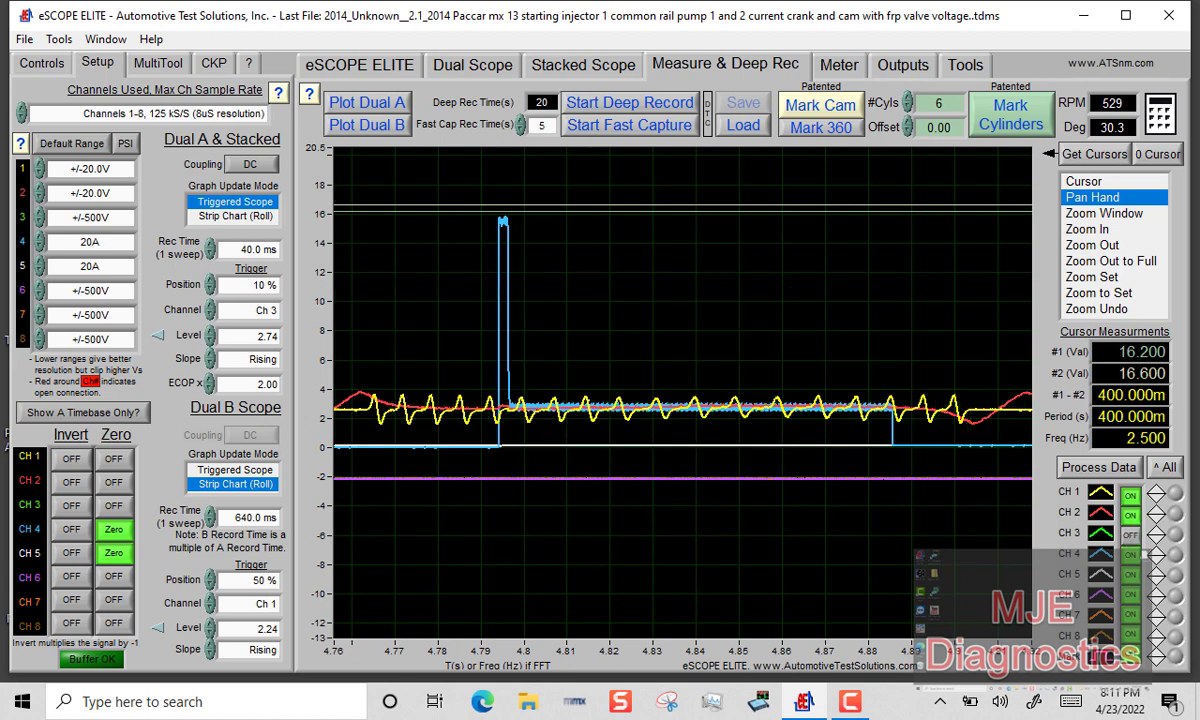
click(1130, 495)
click(1130, 515)
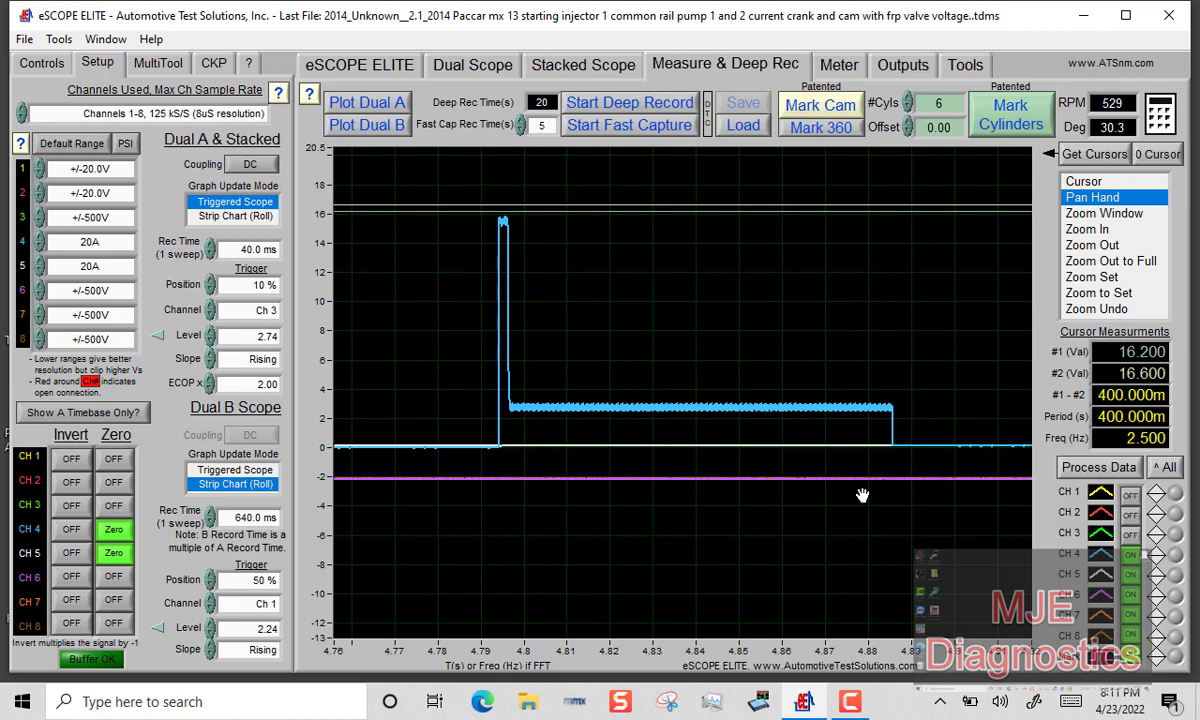
drag(809, 465, 501, 530)
drag(873, 547, 591, 473)
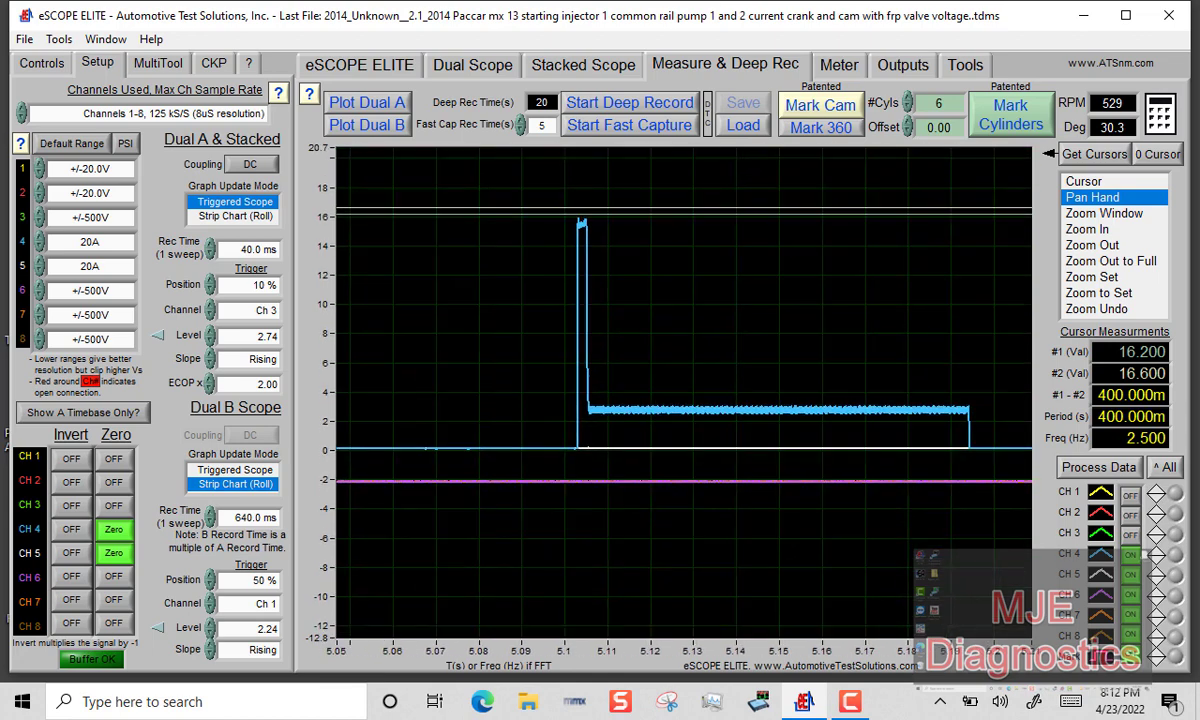
Show CH1 and CH2 again, pan across more injector pulses, then return to the full 0–17 s view
click(1129, 495)
click(1129, 515)
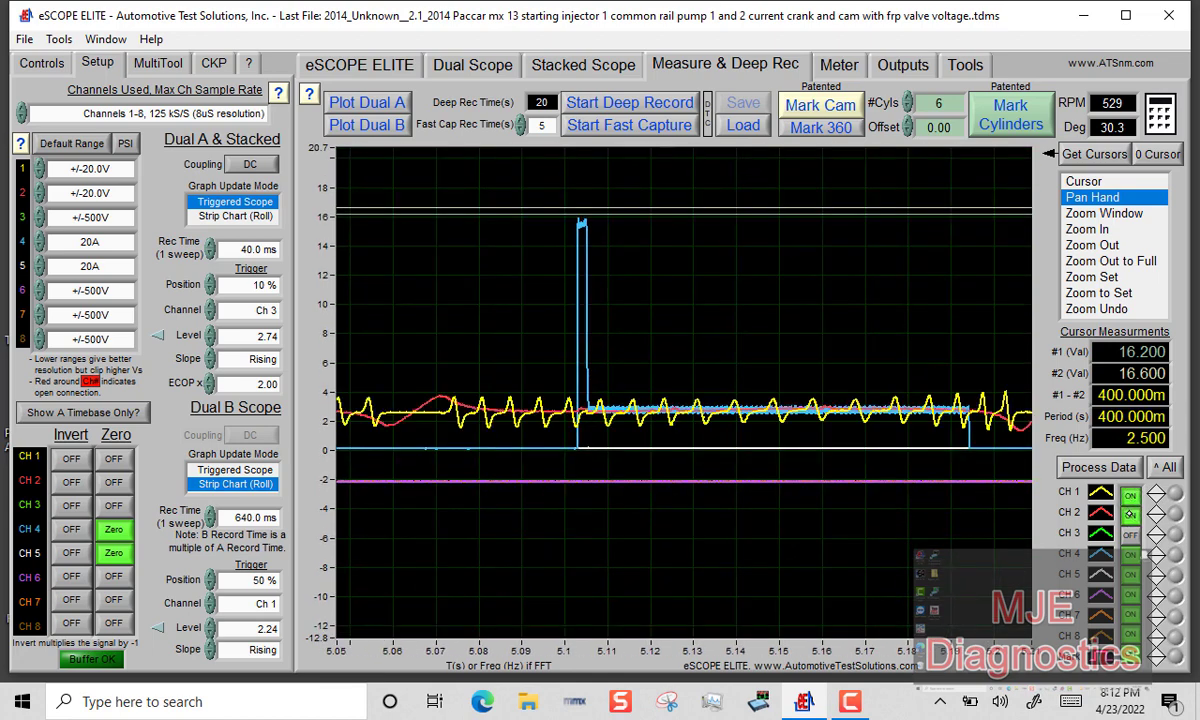
drag(857, 486, 637, 521)
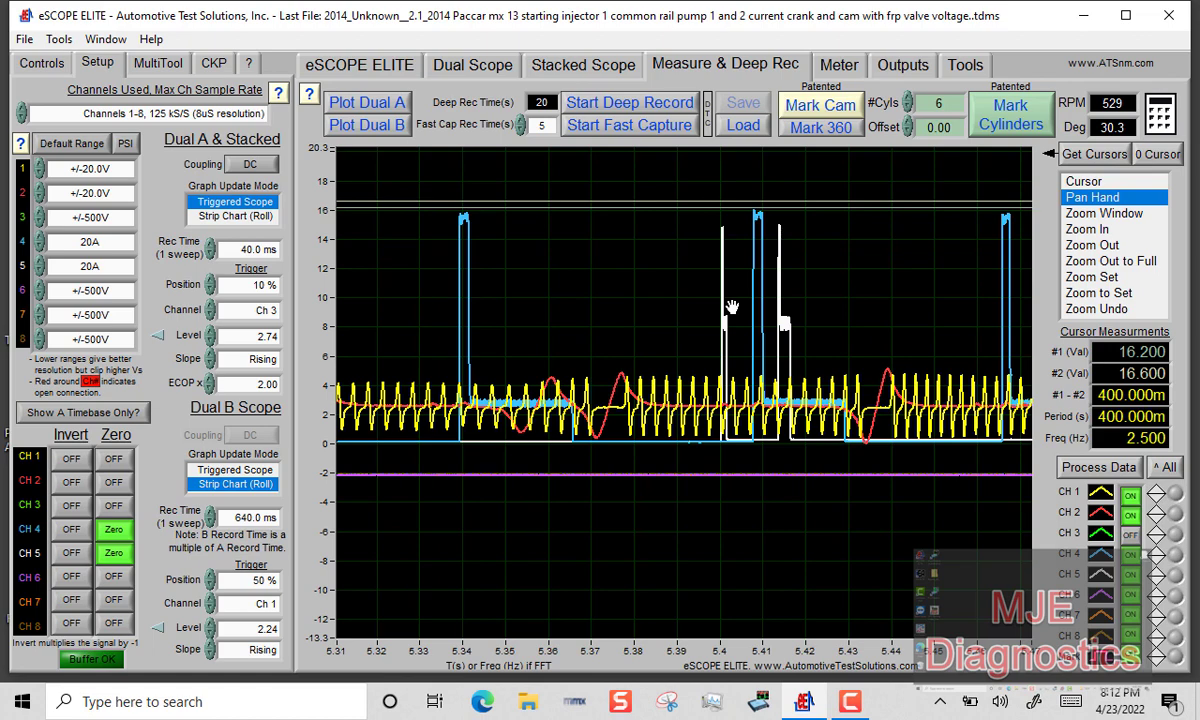
click(1140, 259)
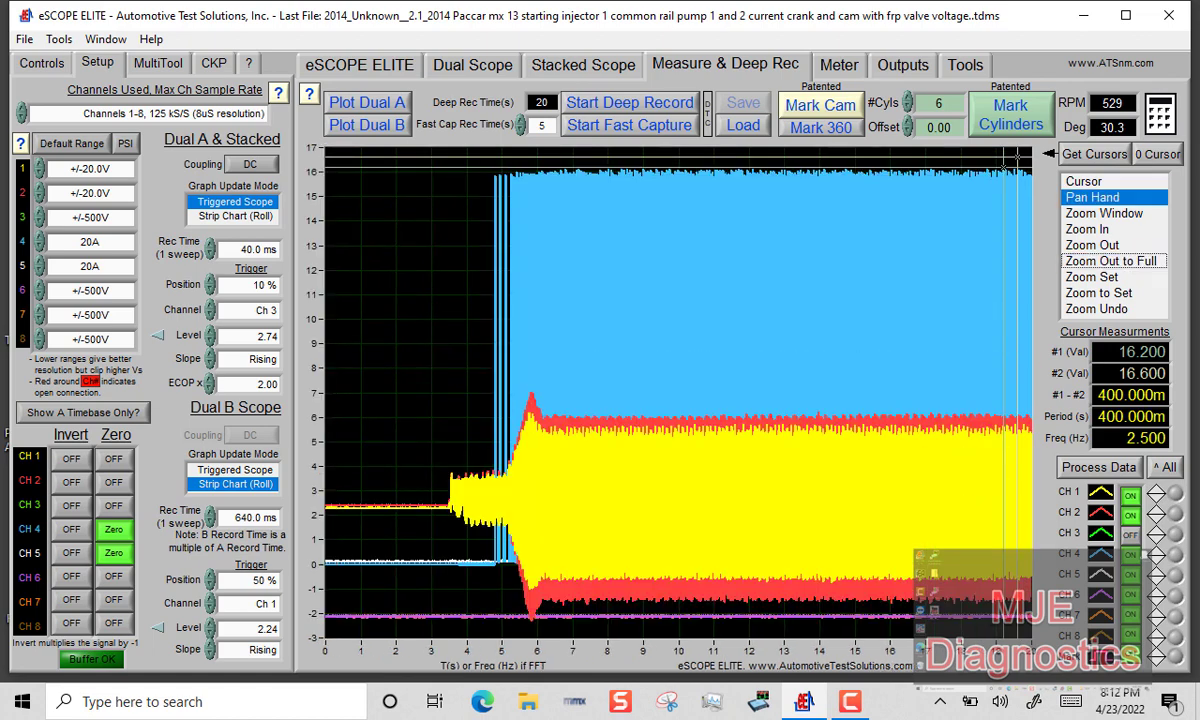
Zoom with rectangles from about 3.54–7 s down to roughly 5.12–5.7 s, where the pulses begin
drag(680, 330, 737, 392)
drag(563, 355, 453, 304)
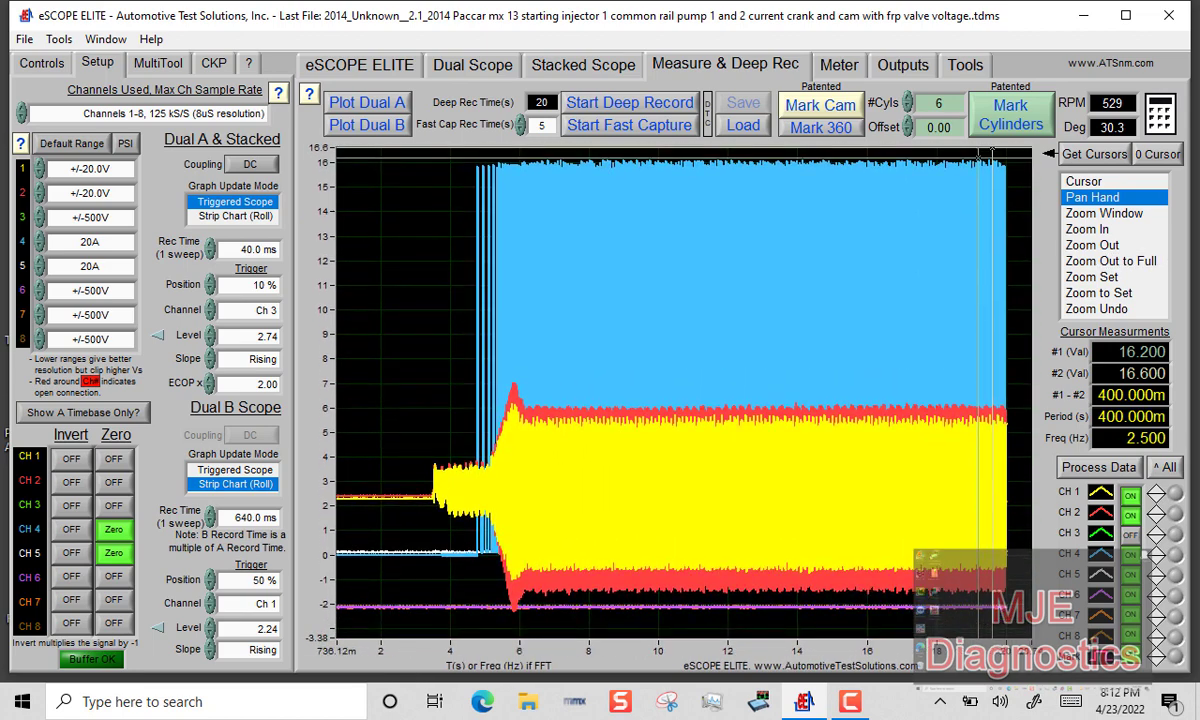
click(1093, 245)
drag(811, 323, 852, 321)
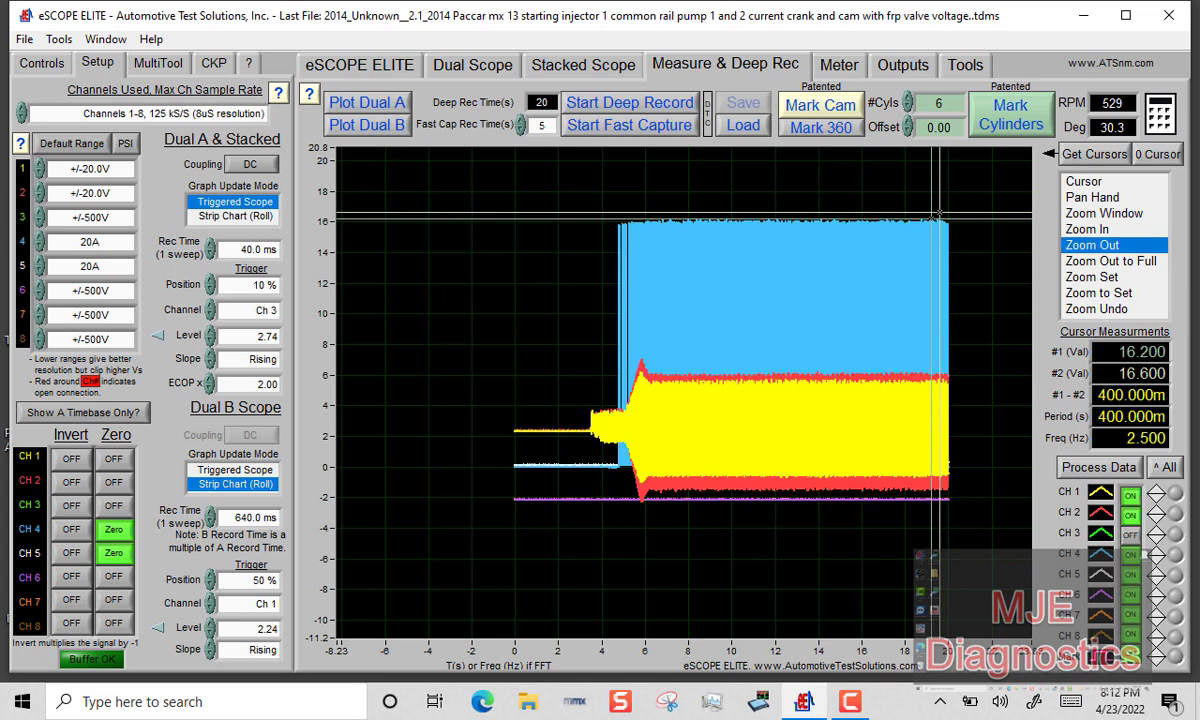
click(1127, 213)
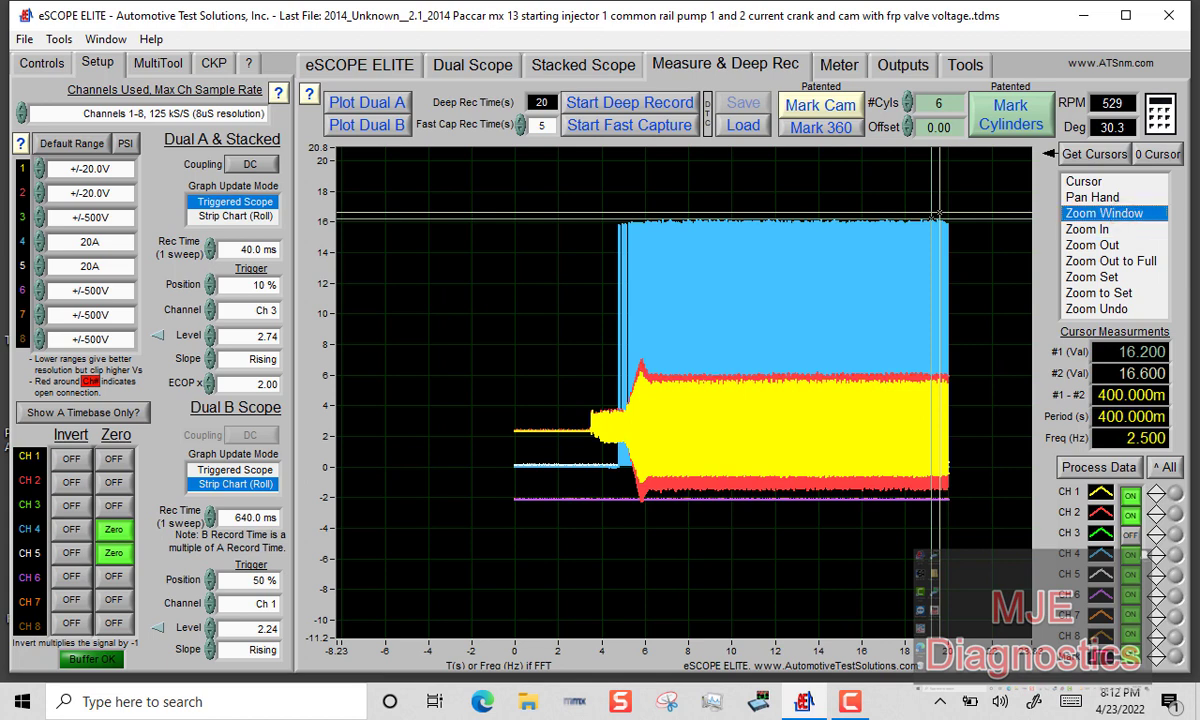
drag(592, 205, 660, 530)
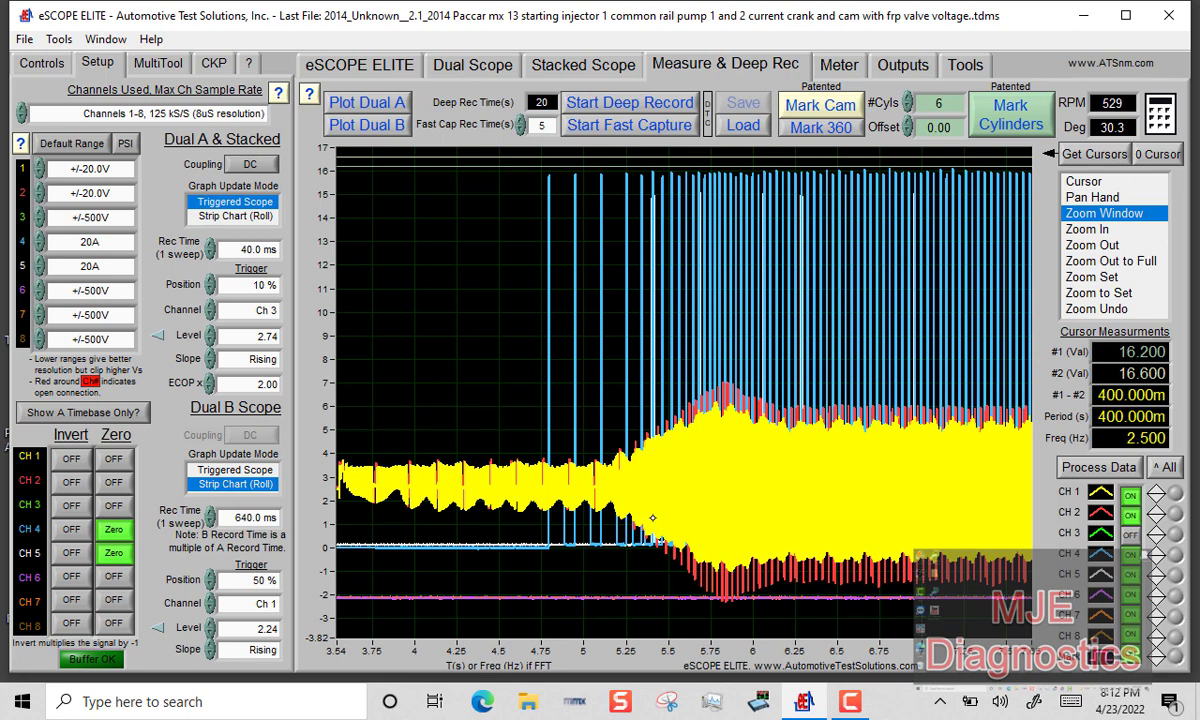
drag(605, 166, 720, 613)
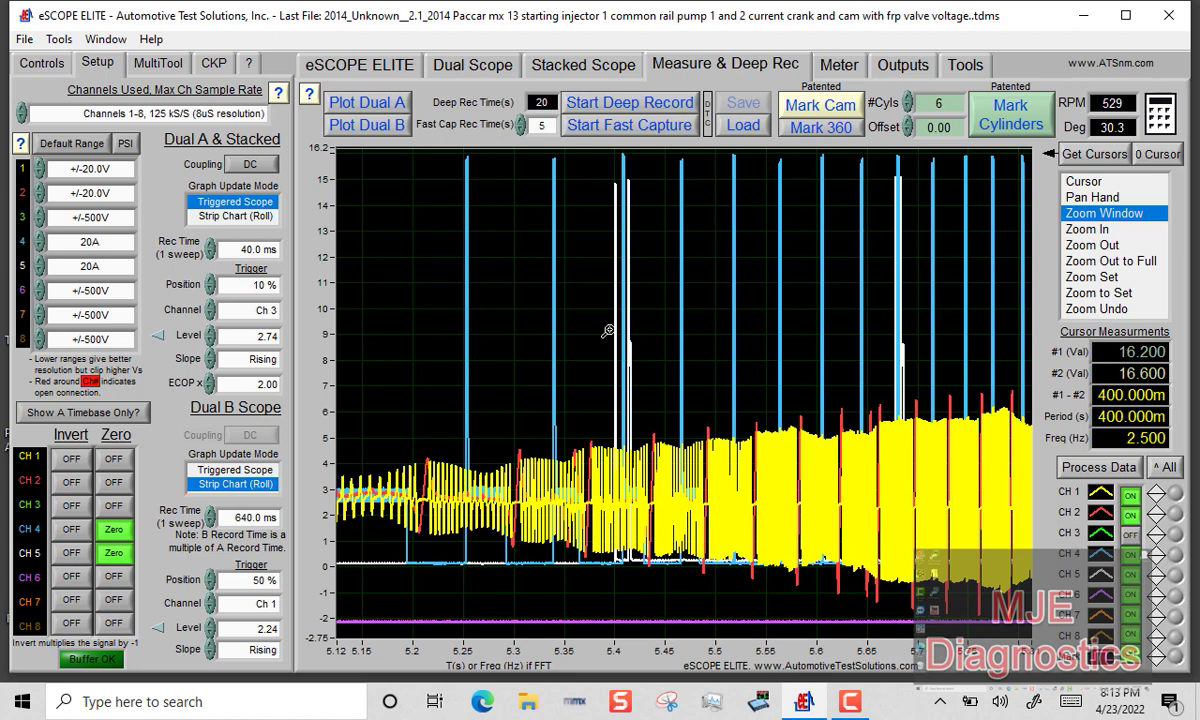
Set horizontal cursors at 4.839 and 0.520 (difference 4.319), then zoom out to the full record
click(1089, 180)
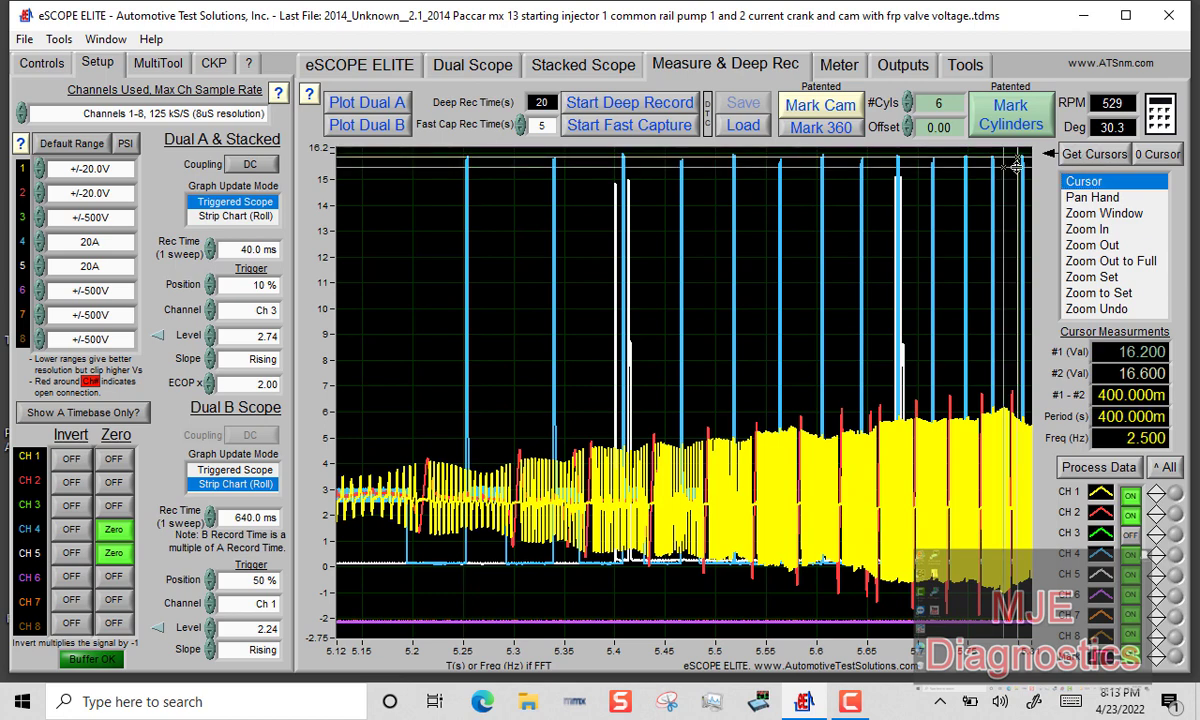
drag(955, 157, 1037, 555)
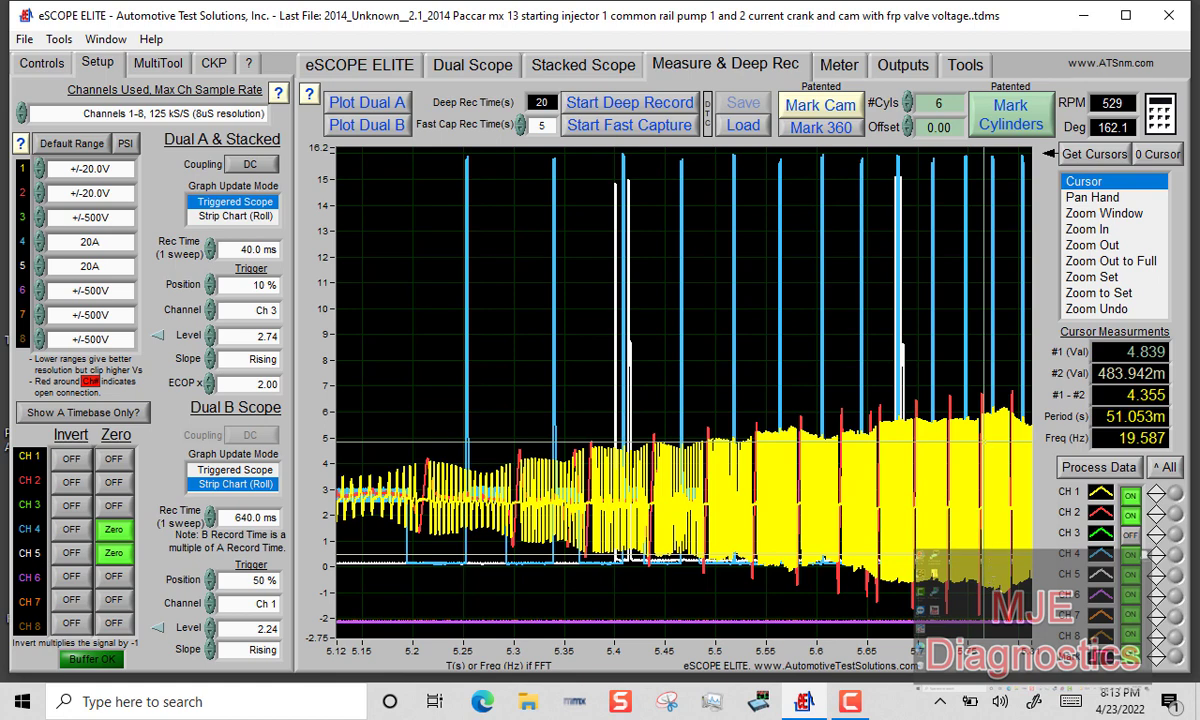
mouse_move(520, 555)
mouse_down()
mouse_move(520, 571)
mouse_move(521, 553)
mouse_up()
drag(521, 551, 521, 547)
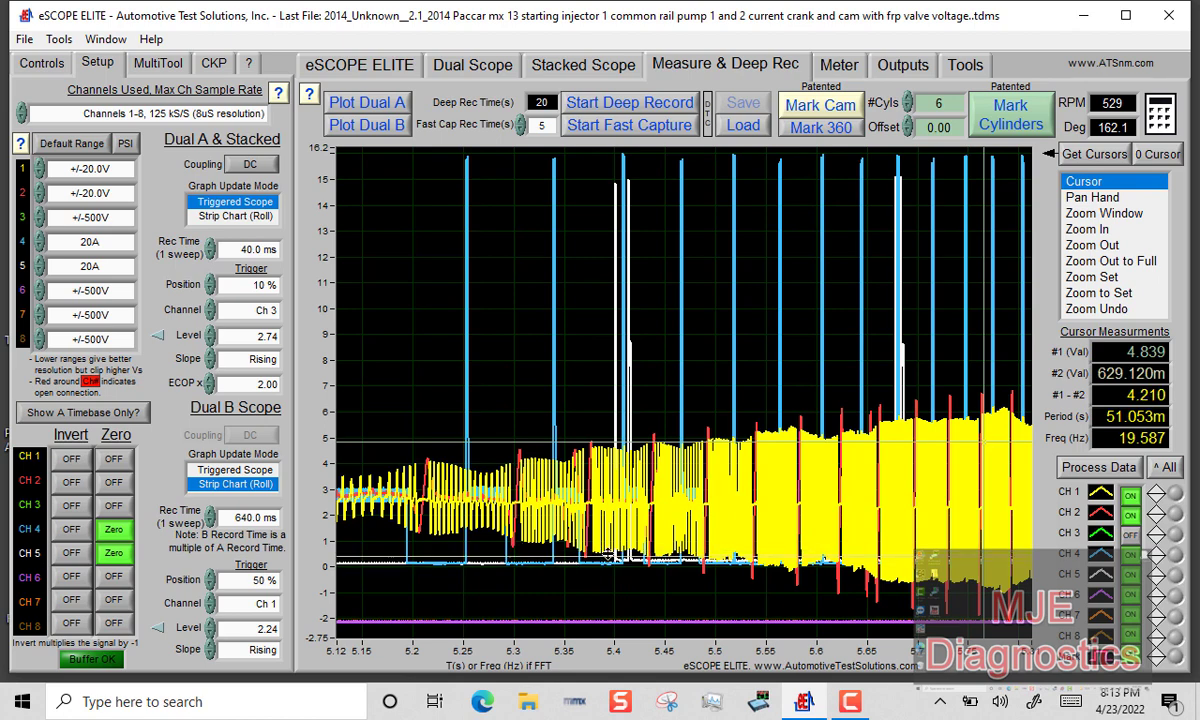
drag(608, 551, 608, 554)
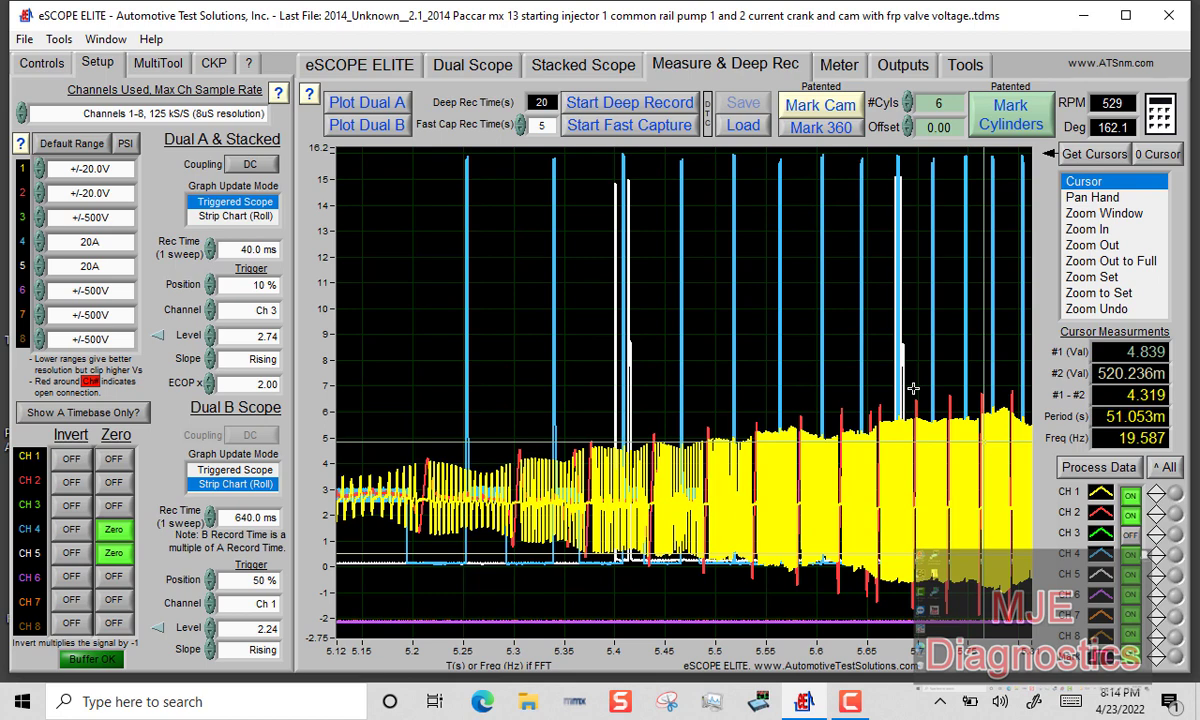
click(1100, 261)
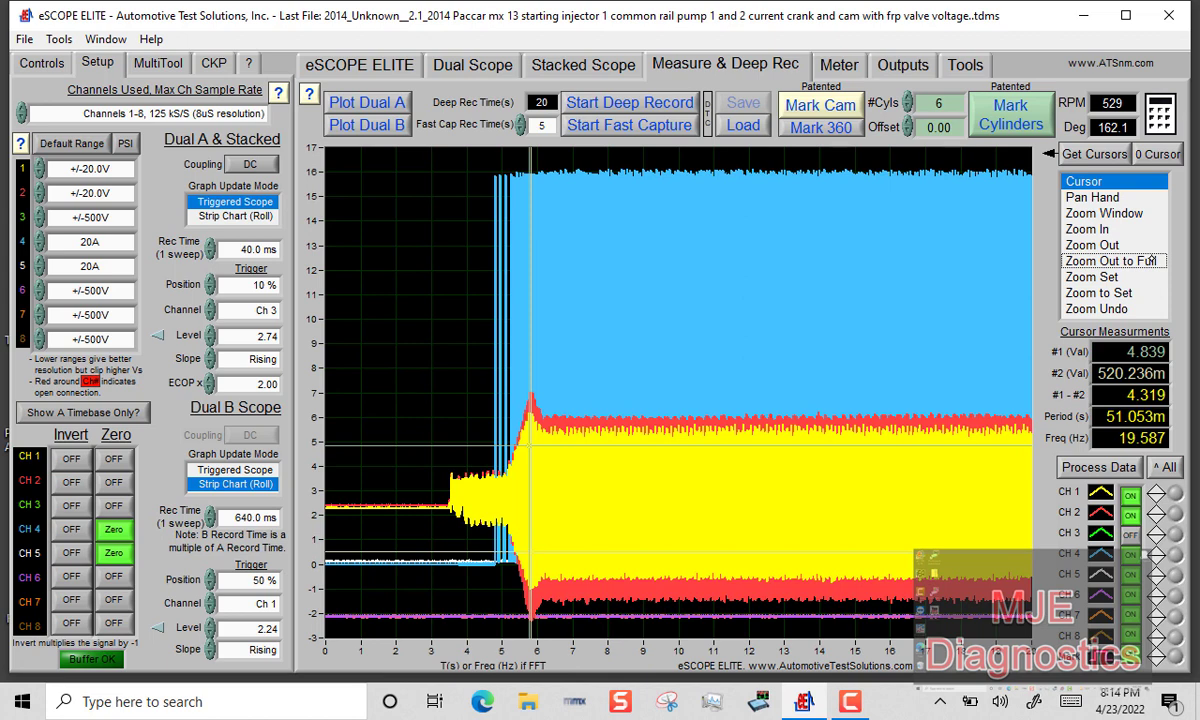
Turn off the blue CH4 and white CH5 traces and turn the green CH3 trace on
click(1130, 553)
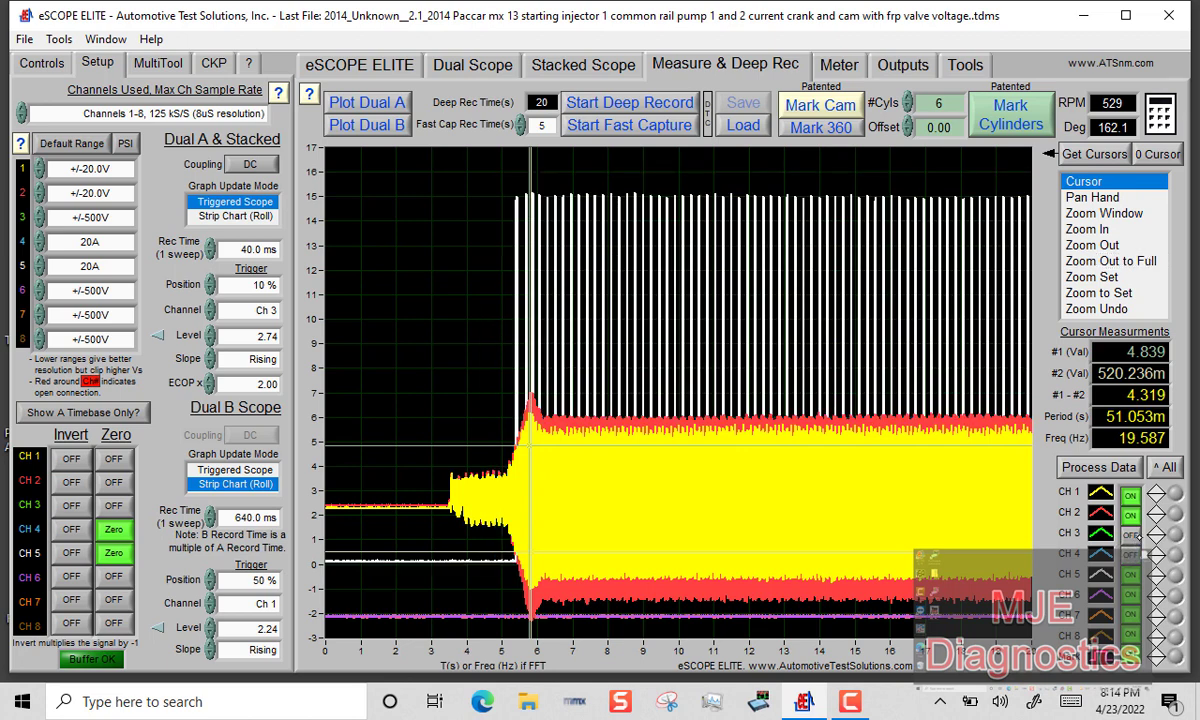
click(1130, 574)
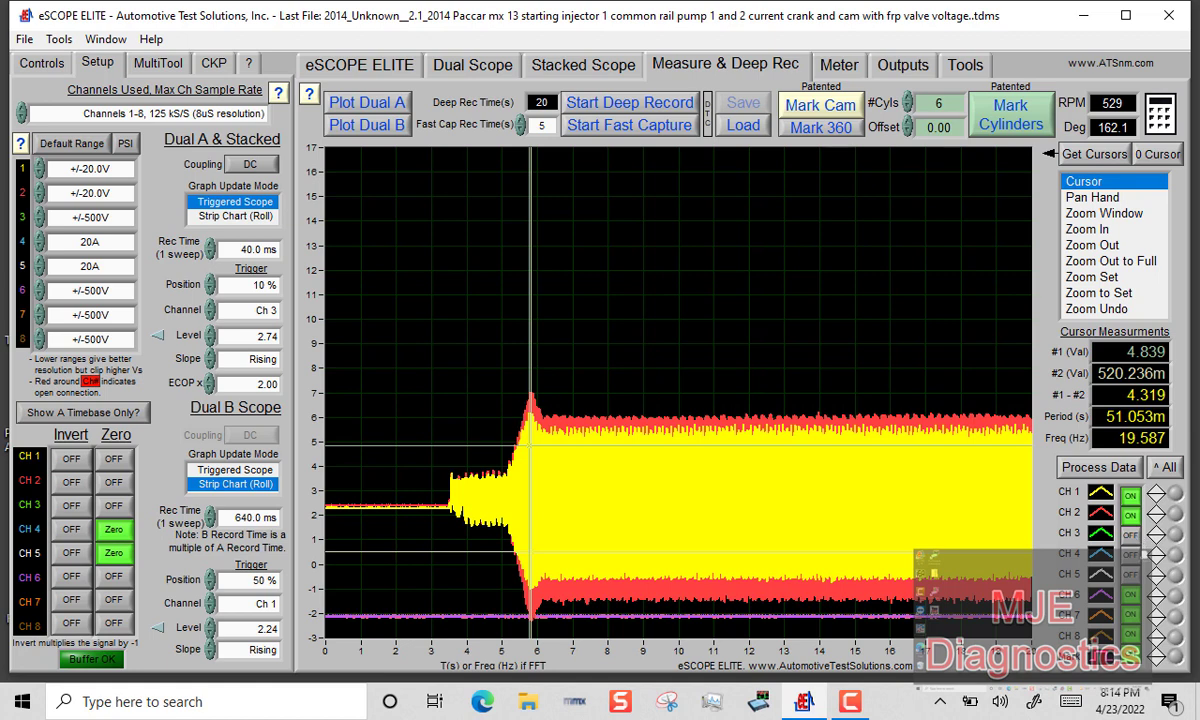
click(1130, 535)
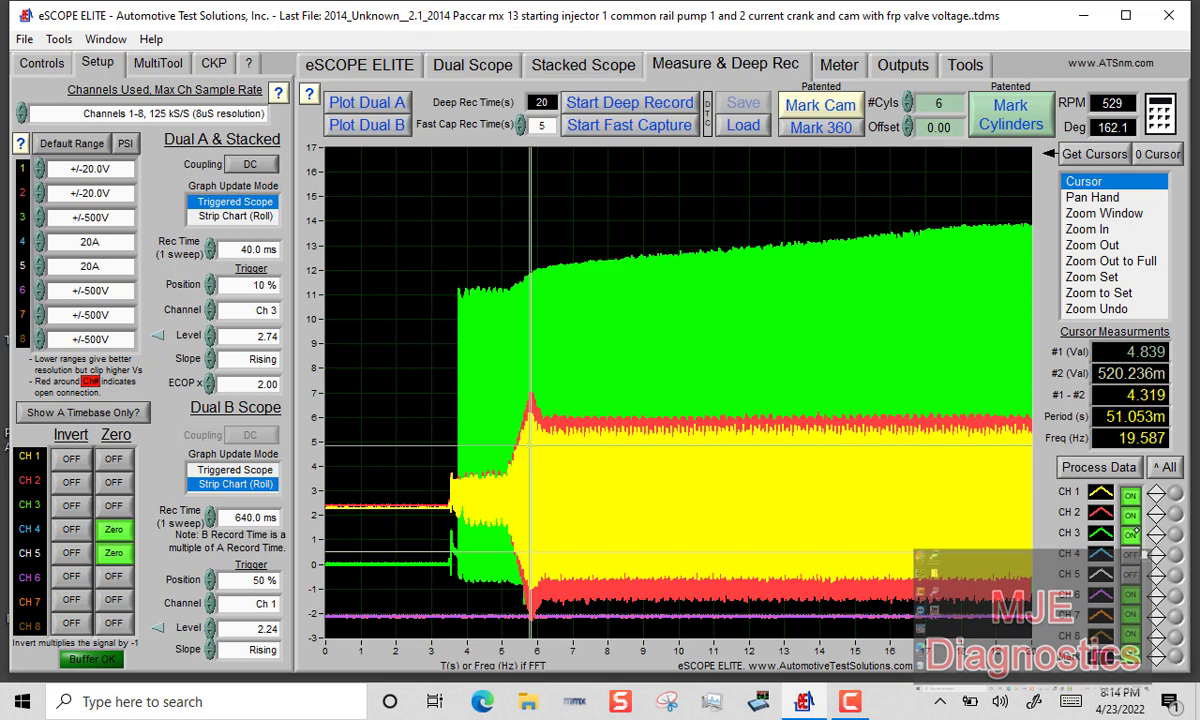
Open the Process Data dialog with only CH3 set to YES for processing
click(1099, 467)
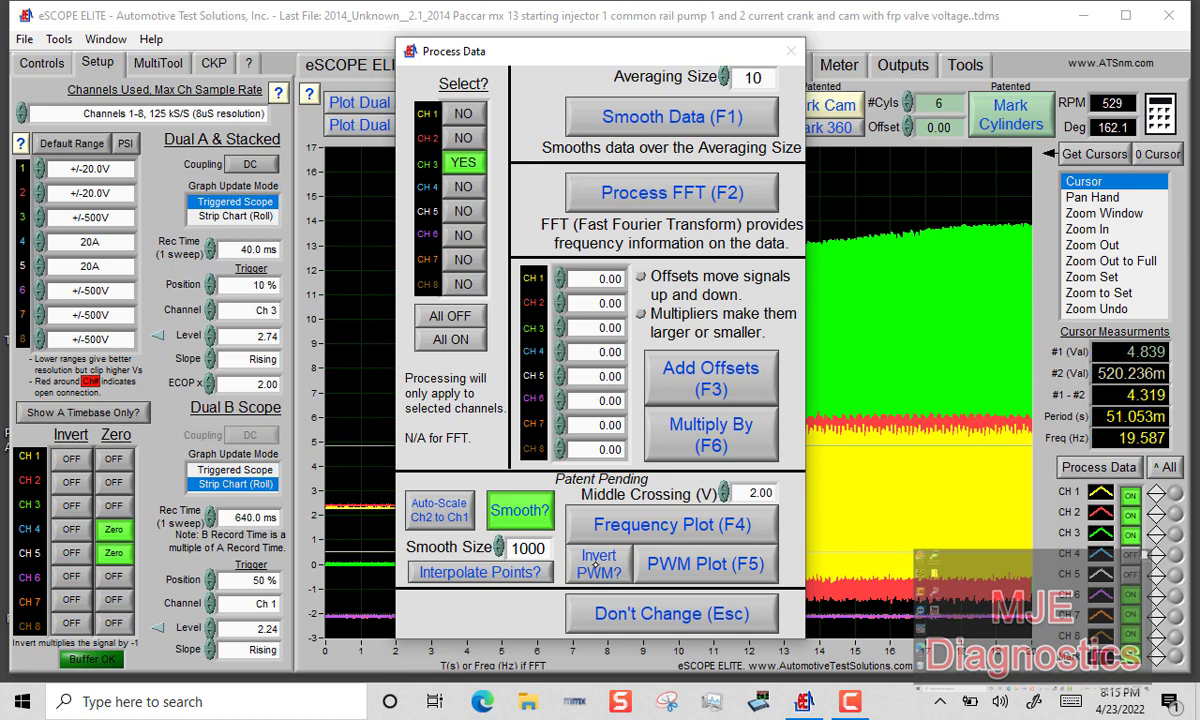
Smooth the CH3 data, then zoom out so the graph spans about -7.9 to 20 s
click(628, 526)
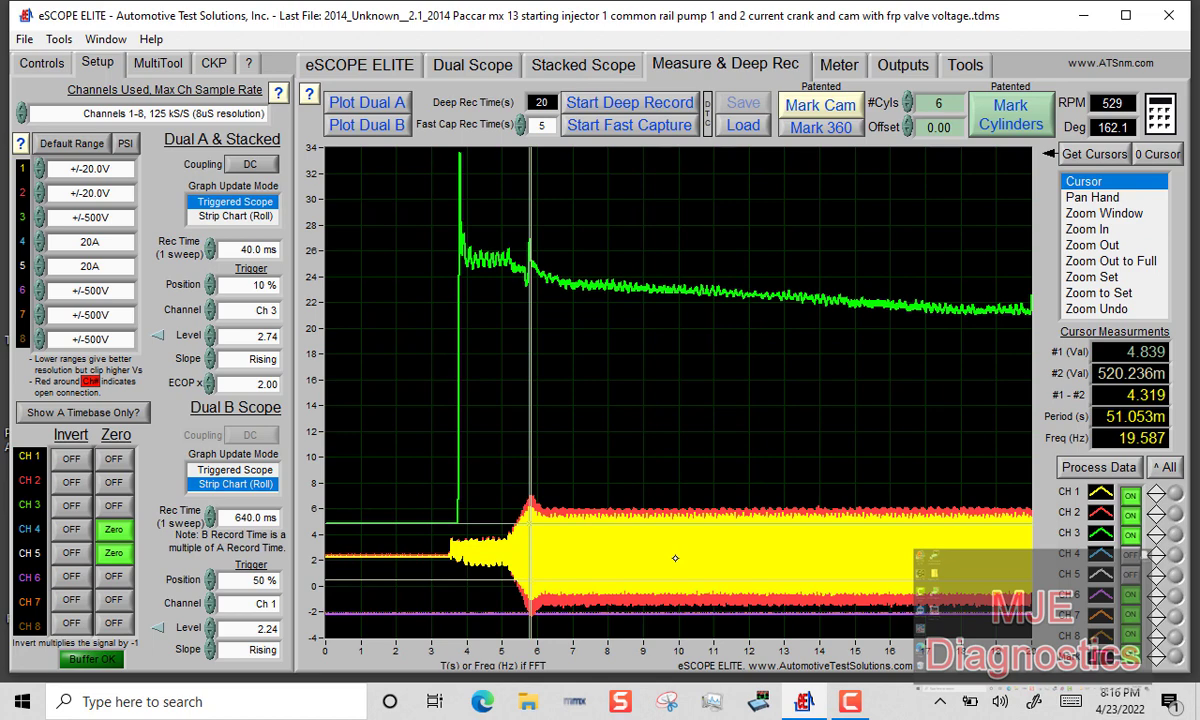
click(1095, 245)
click(738, 352)
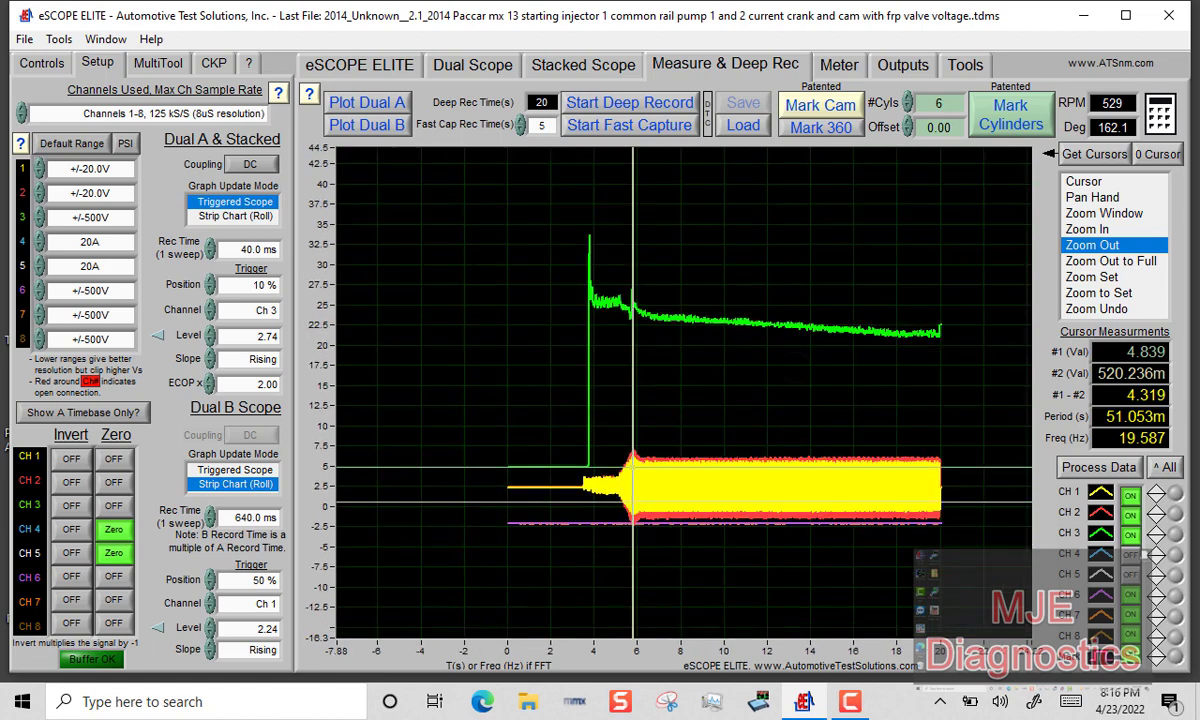
Put a cursor on the green CH3 peak at 34.048 and turn the blue CH4 trace back on
click(1085, 181)
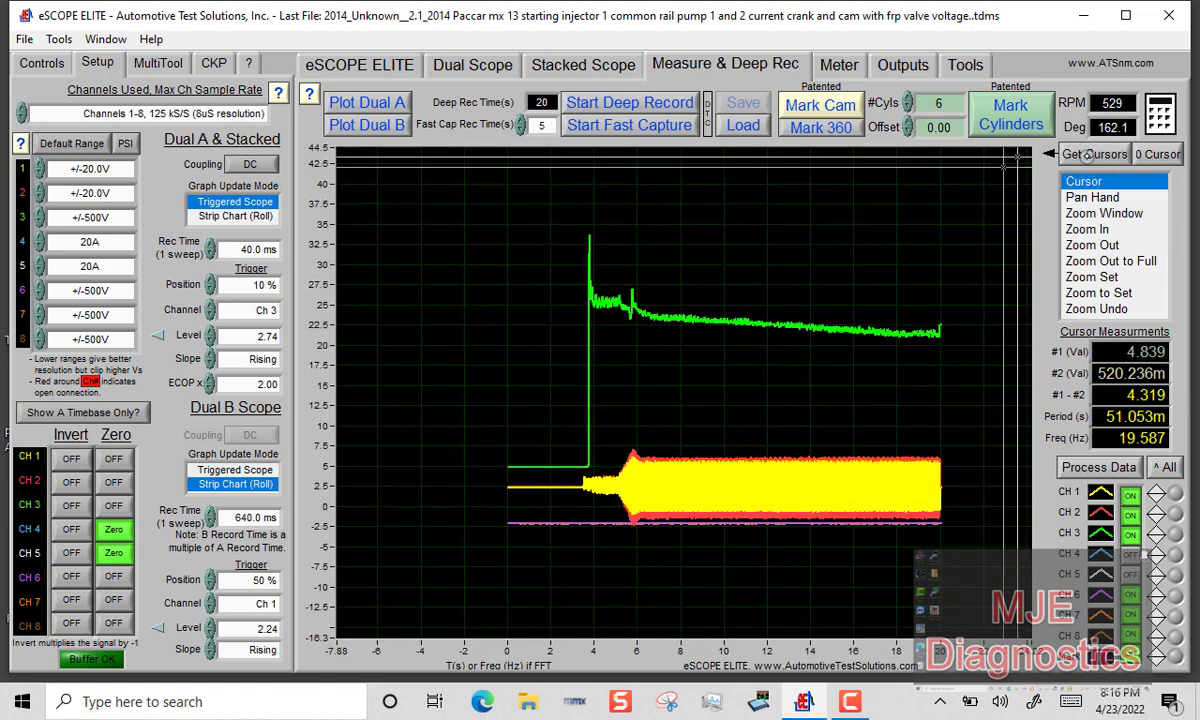
drag(1005, 166, 1001, 233)
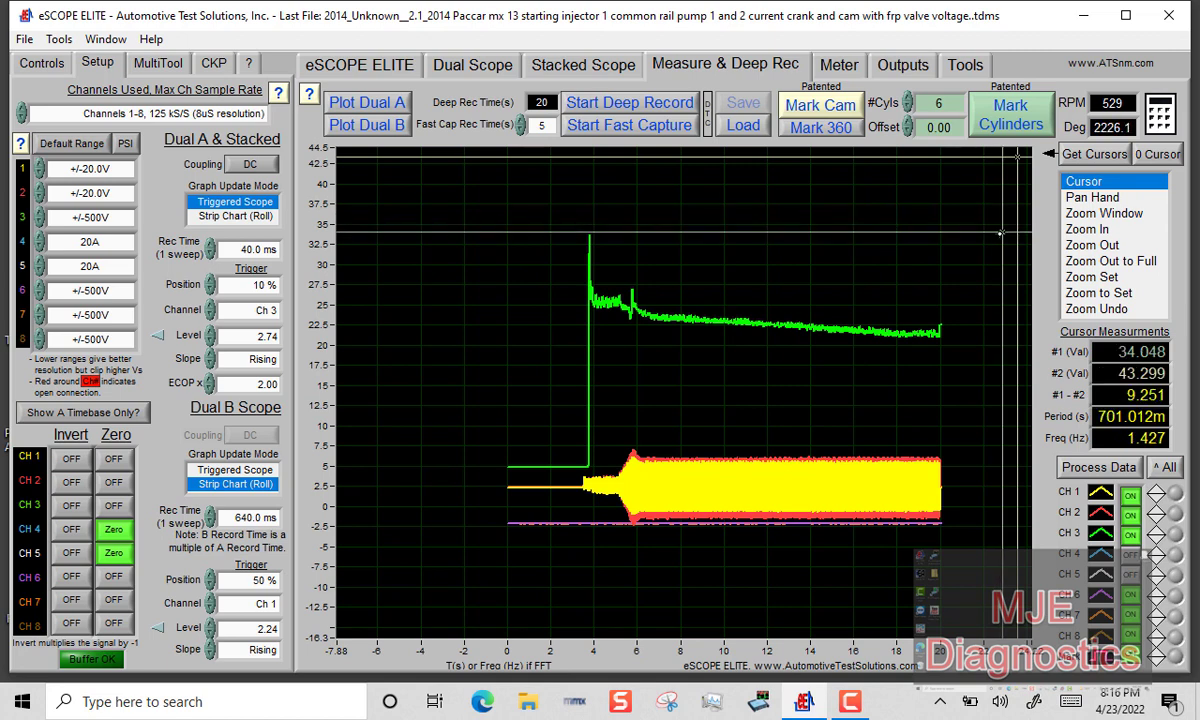
click(1131, 553)
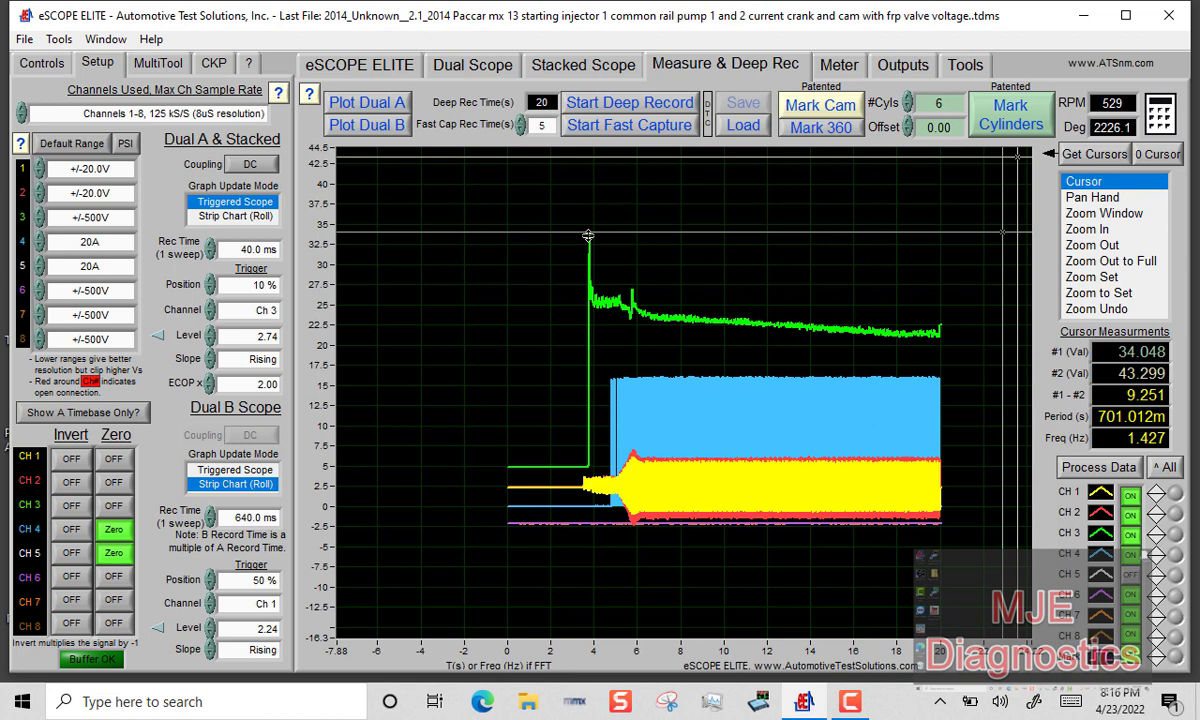
Lower the first cursor onto the green trace's settled tail, reading 21.836 (21.463 difference)
drag(969, 244, 975, 297)
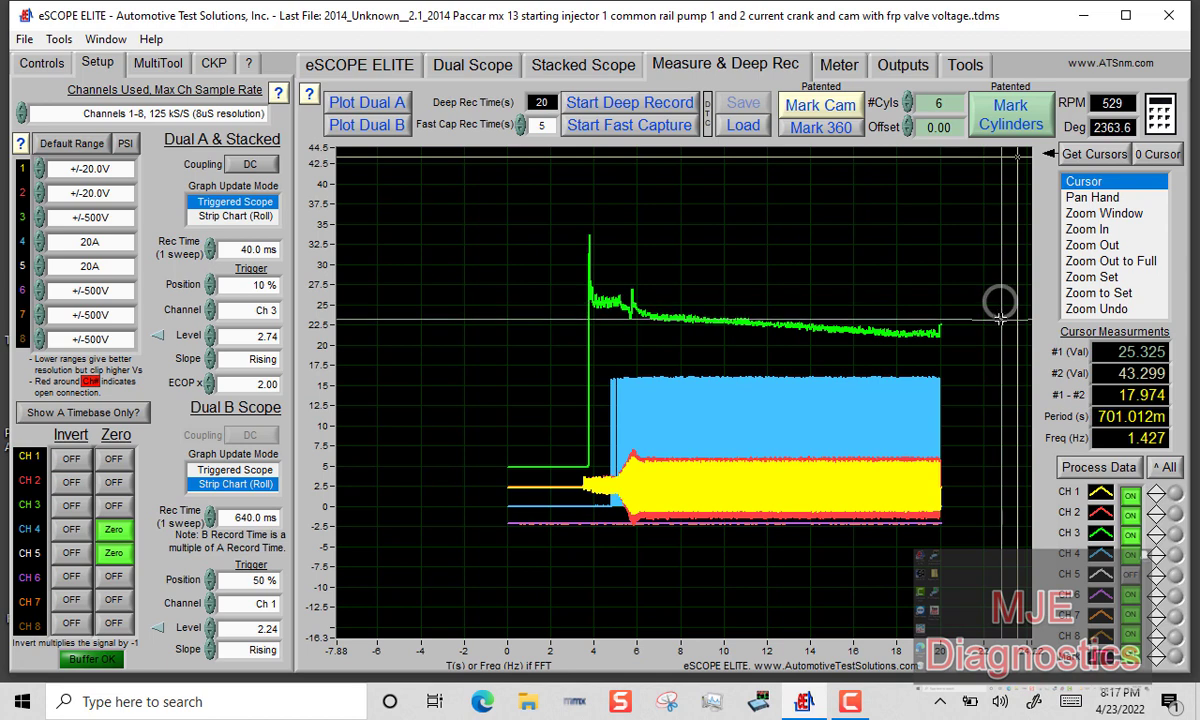
drag(1003, 301, 1009, 328)
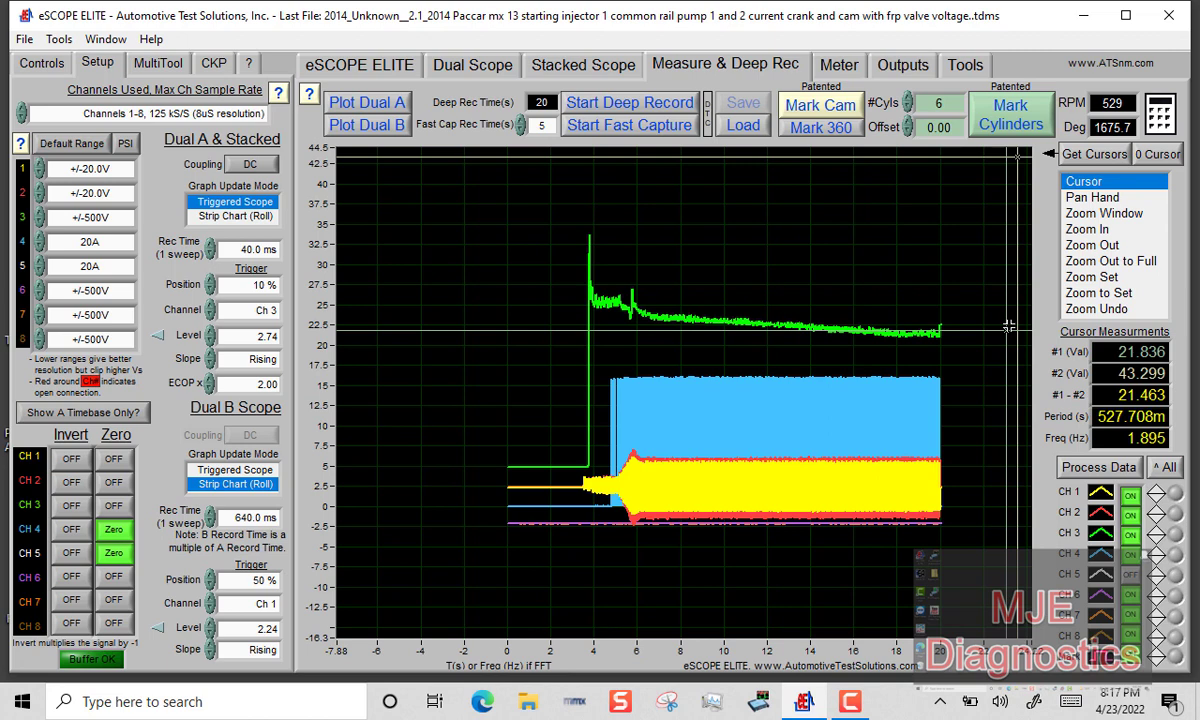
mouse_move(1009, 327)
mouse_down()
mouse_move(996, 314)
mouse_move(995, 333)
mouse_up()
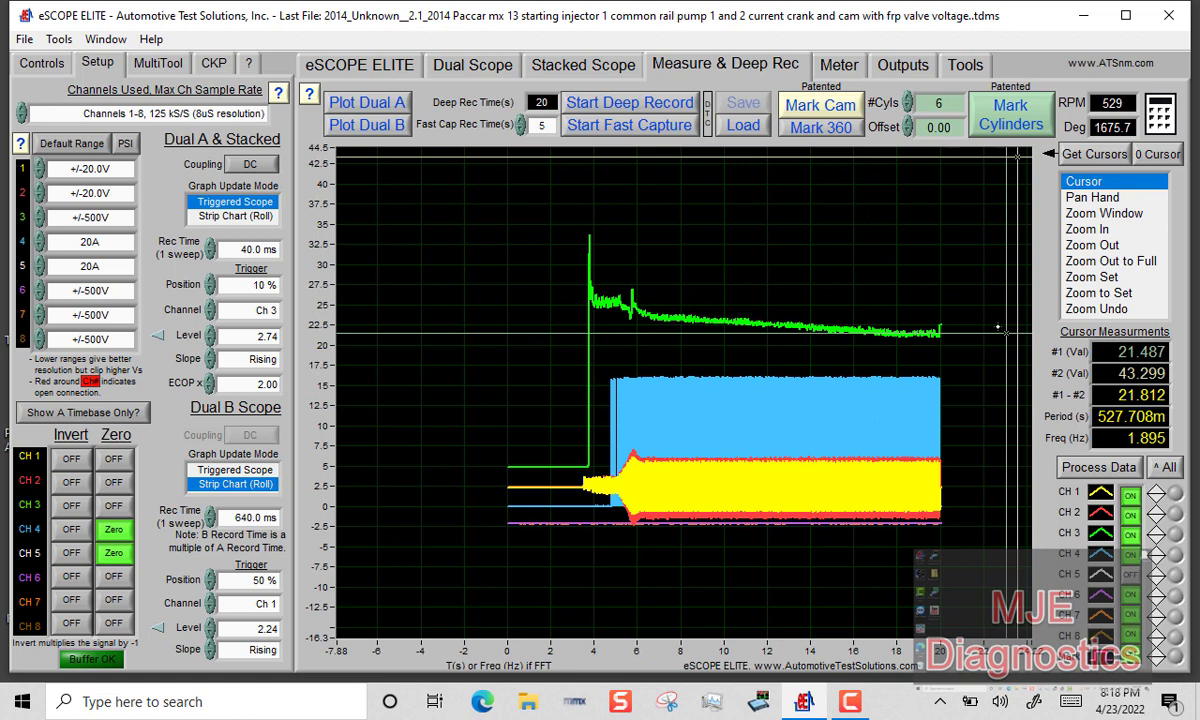
Box-zoom into the running part of the capture and pan the view later in time
click(1004, 167)
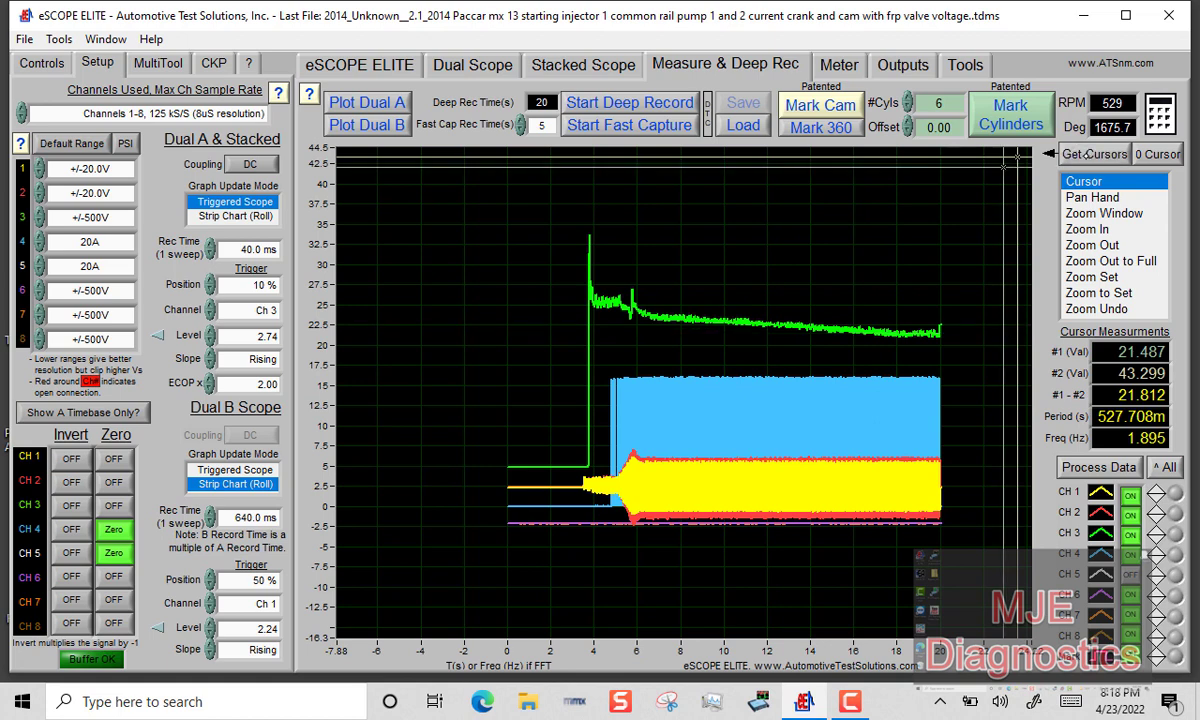
click(1126, 213)
drag(749, 346, 756, 566)
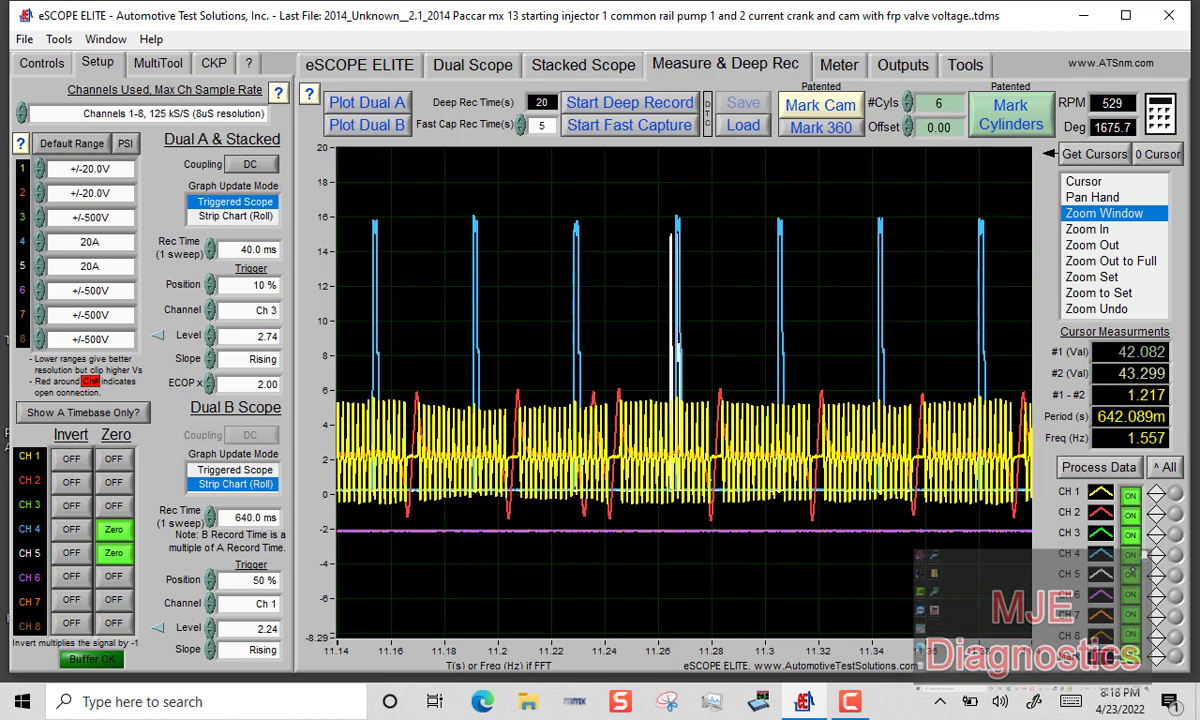
click(1090, 197)
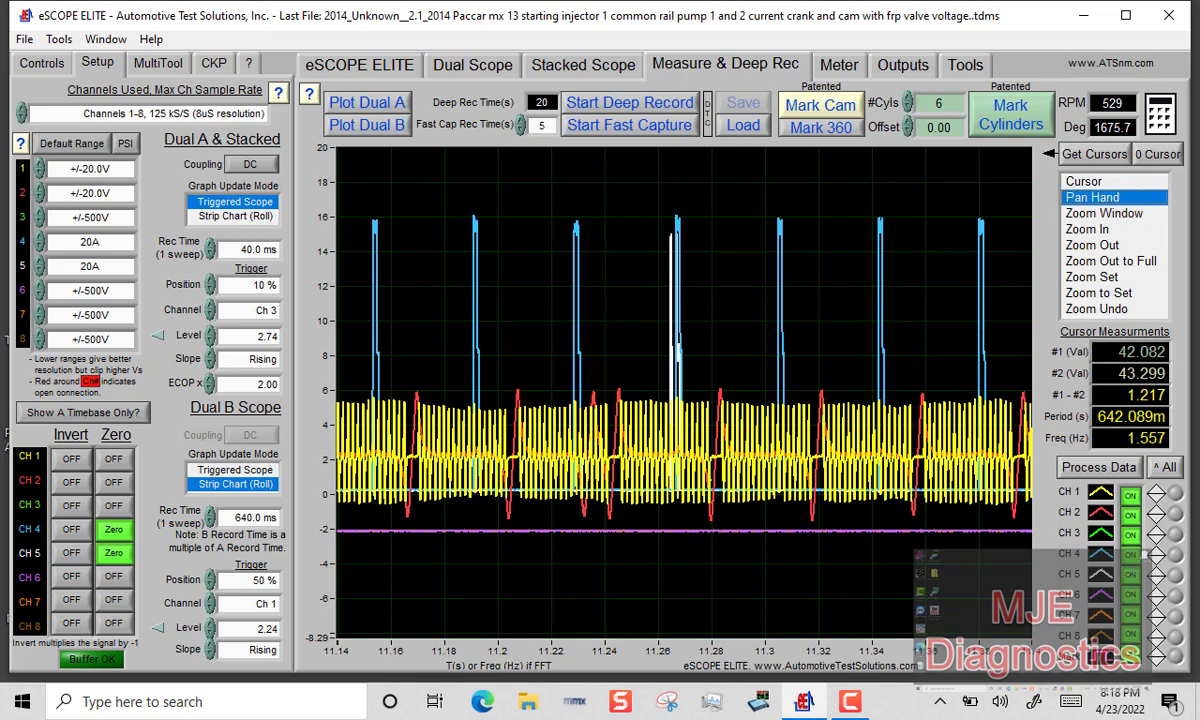
drag(846, 523, 707, 560)
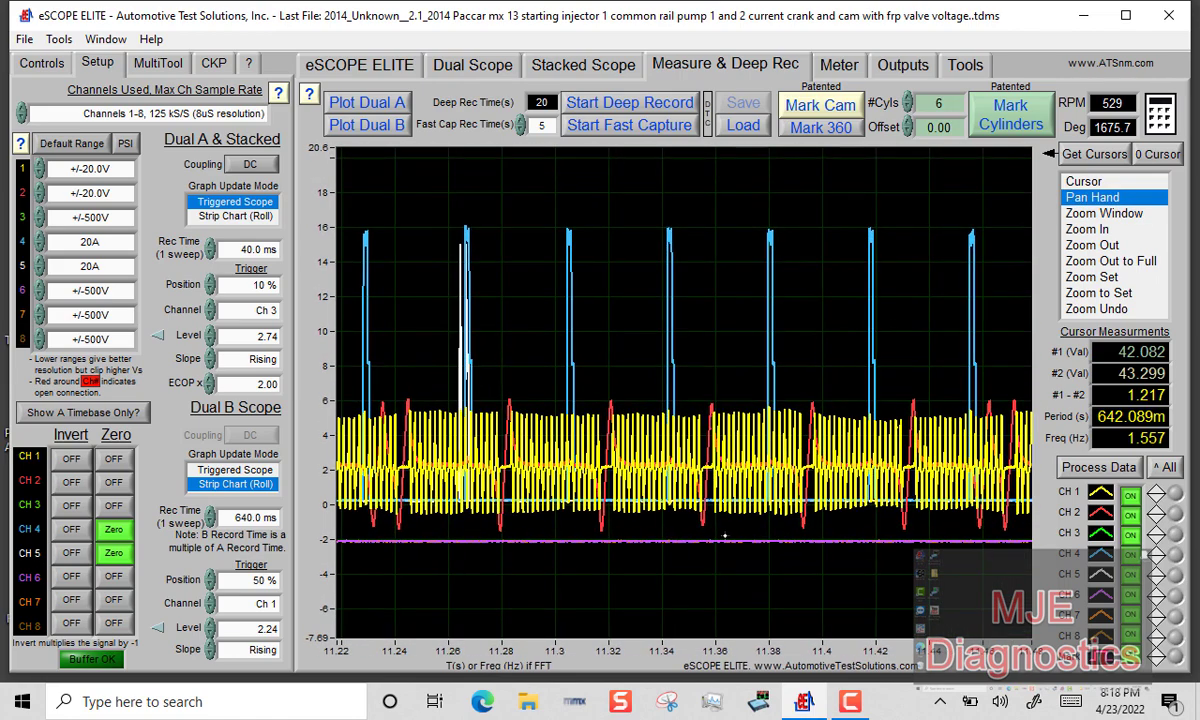
Zoom out to bring in the green trace, then box-zoom onto the 11.26–11.48 s stretch
click(1066, 245)
click(740, 510)
click(742, 512)
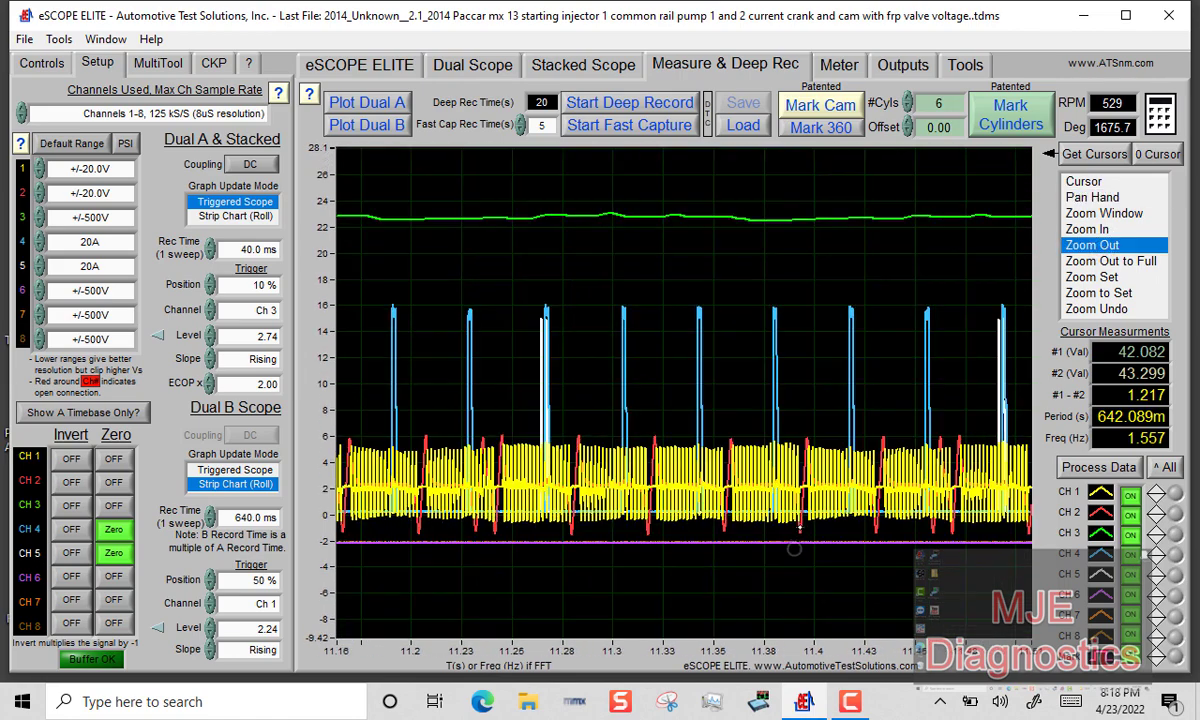
click(1090, 197)
drag(905, 548, 805, 515)
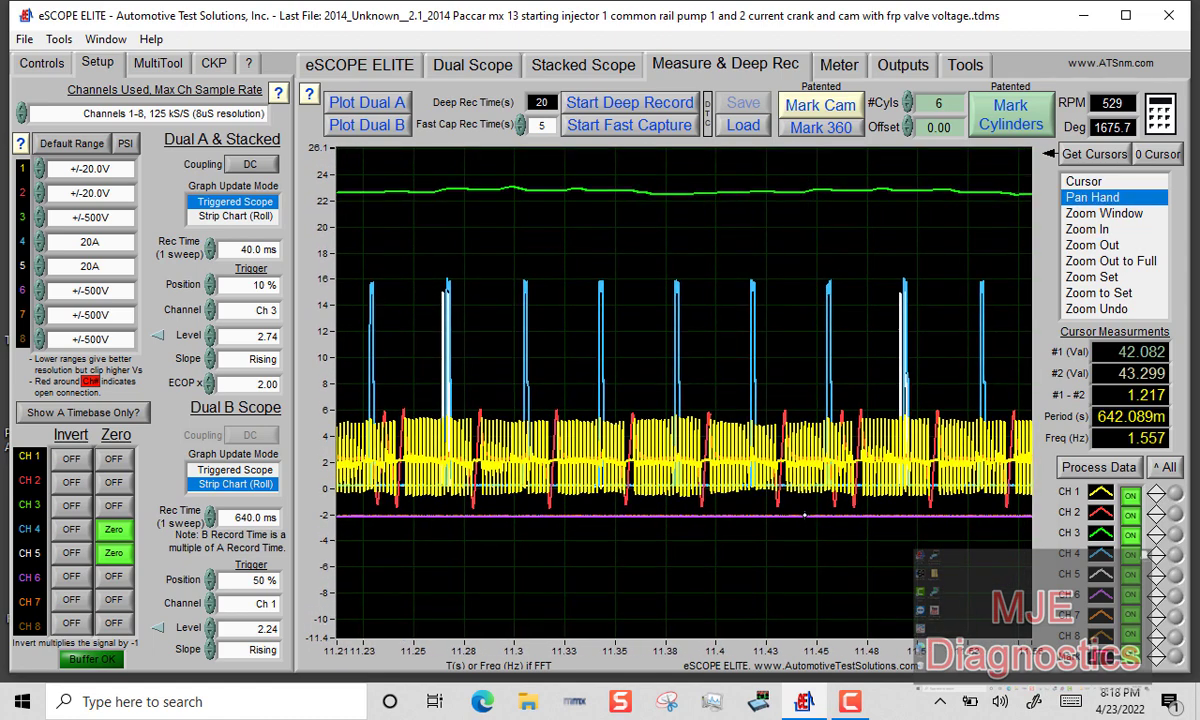
click(1106, 213)
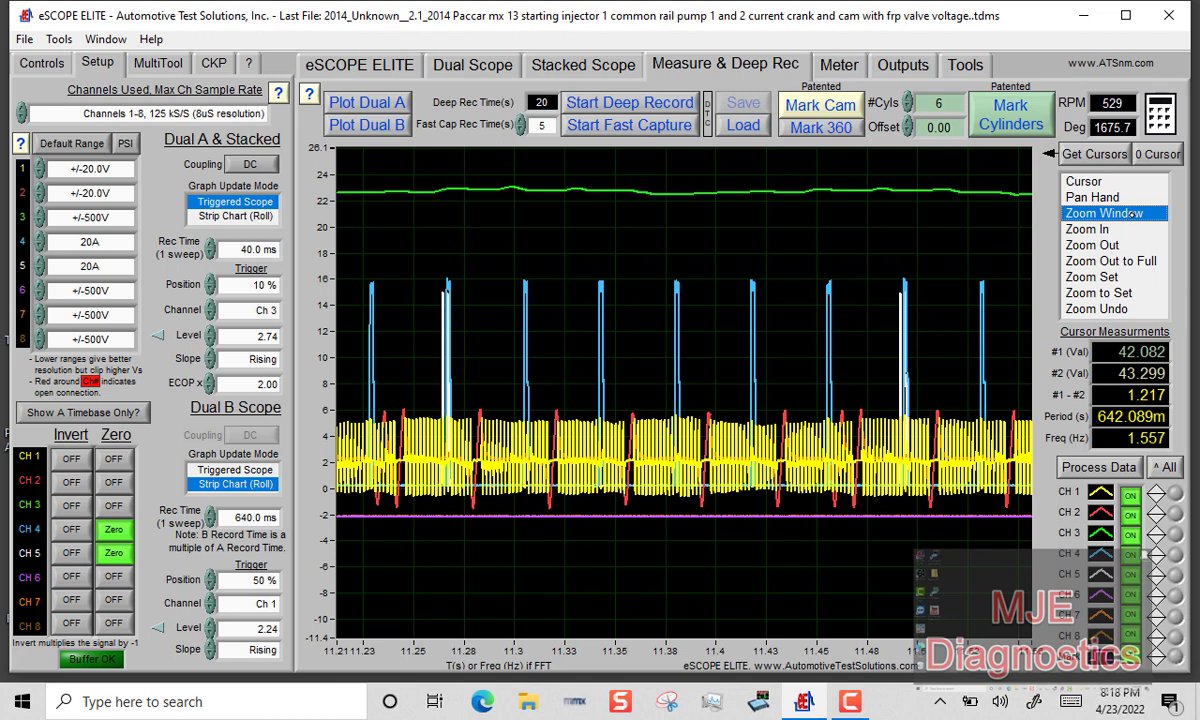
drag(426, 153, 916, 625)
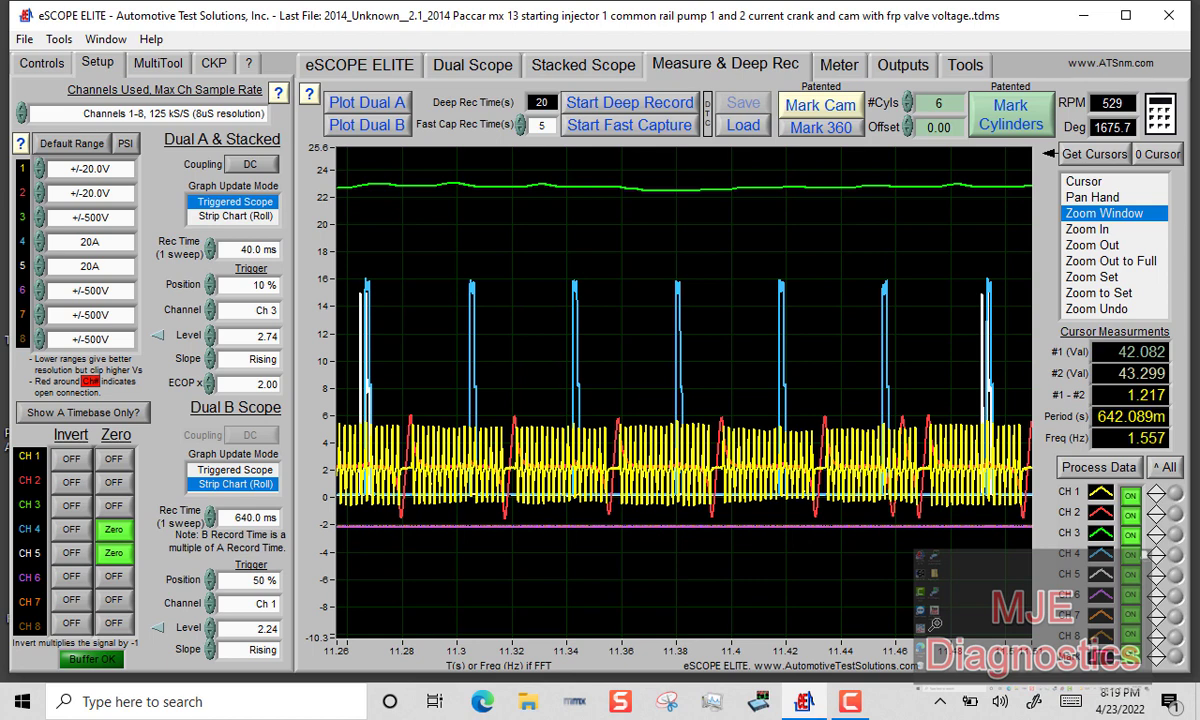
Put a measurement cursor on the first injector pulse and zoom to the injection near 11.27 s
click(1085, 181)
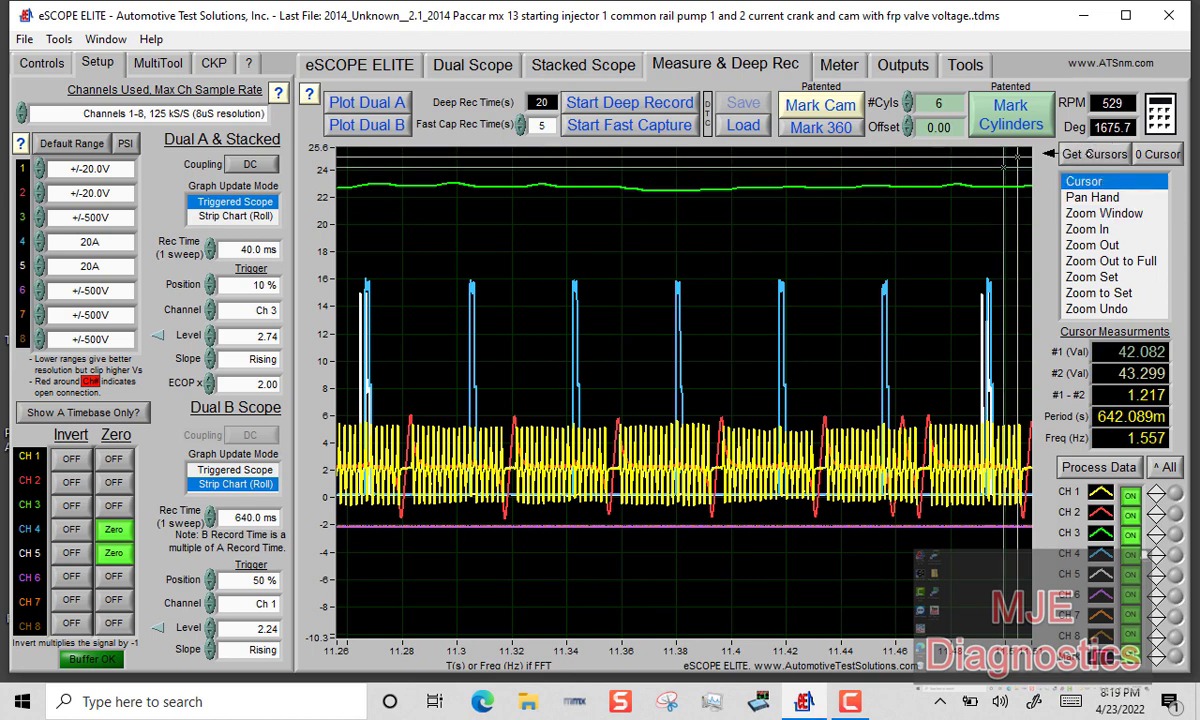
drag(988, 229, 369, 540)
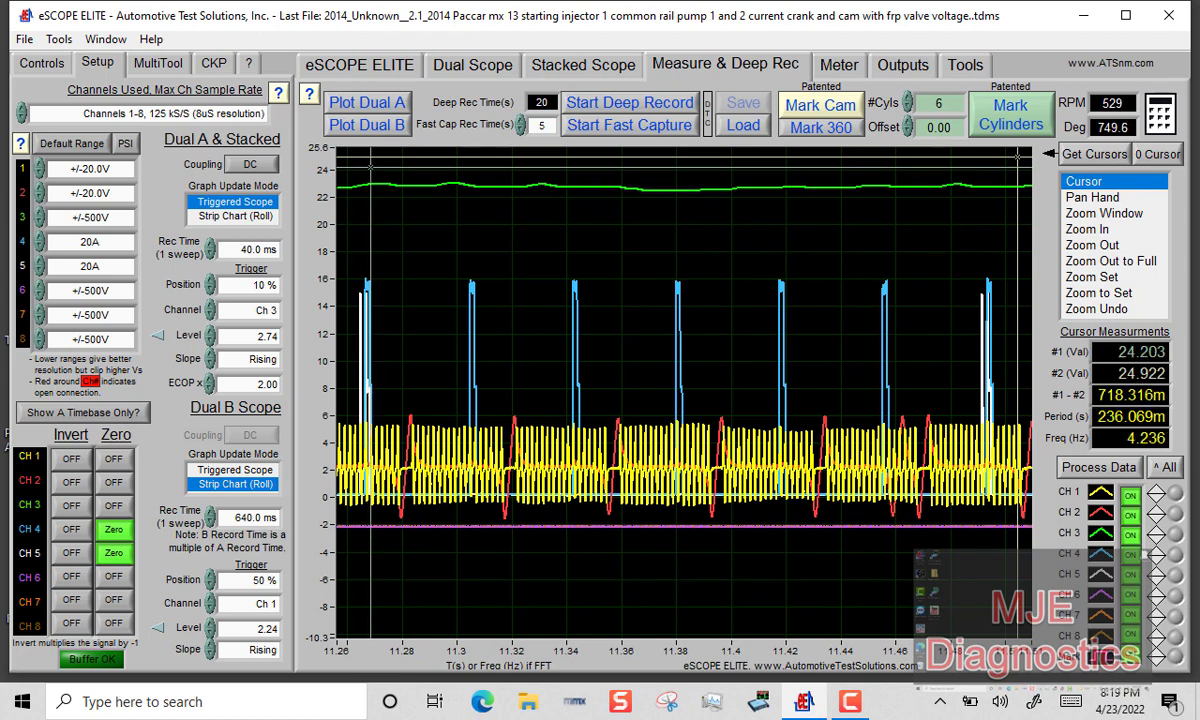
key(Down)
key(Down)
drag(352, 265, 402, 593)
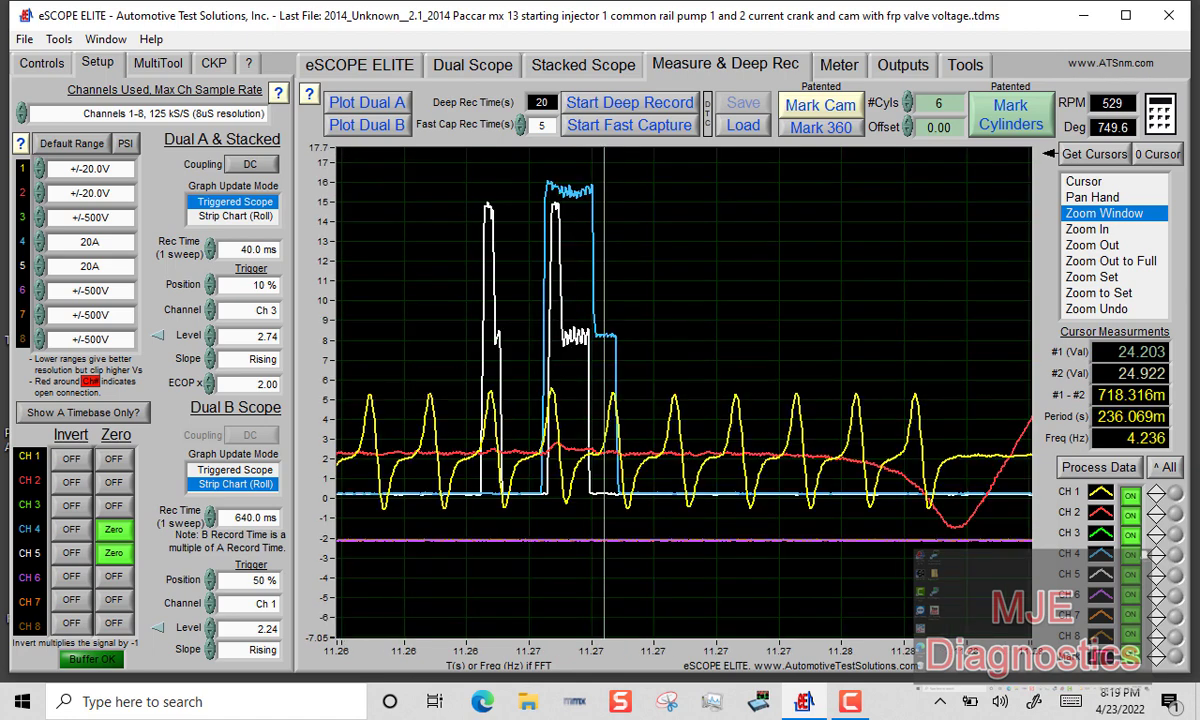
click(1080, 182)
drag(604, 631, 549, 618)
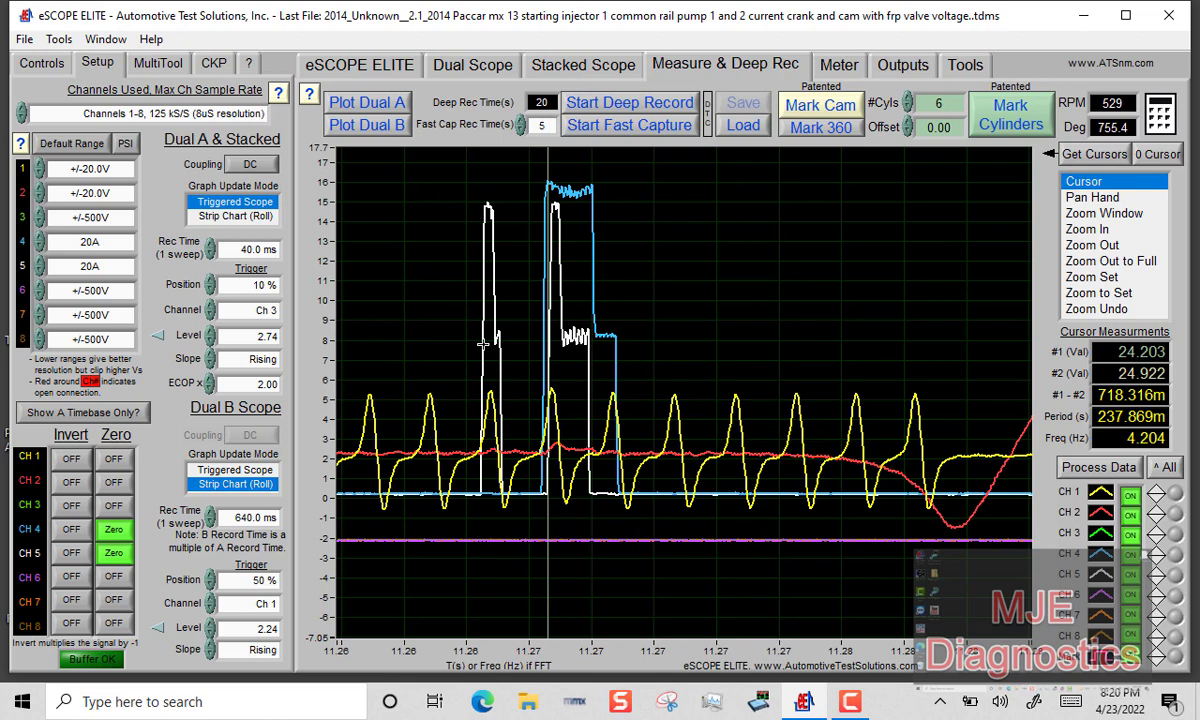
Show the full 0–20 s record, then box-zoom to roughly 11.22–11.5 s
click(1110, 261)
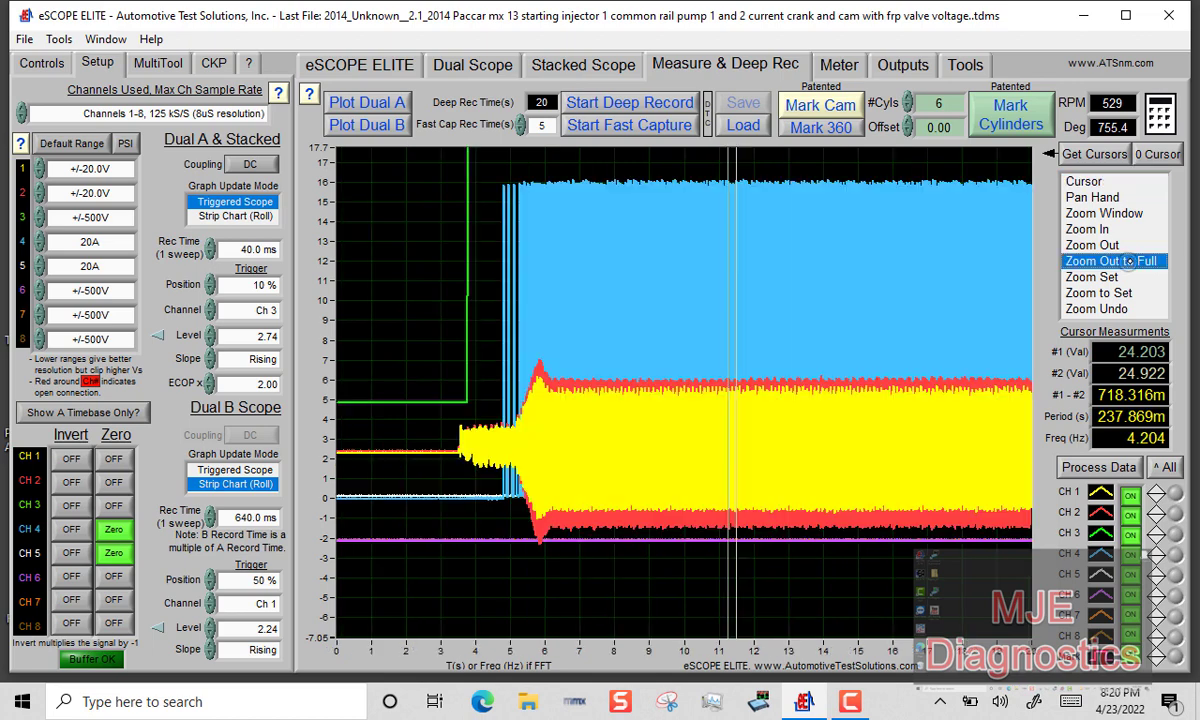
click(1137, 211)
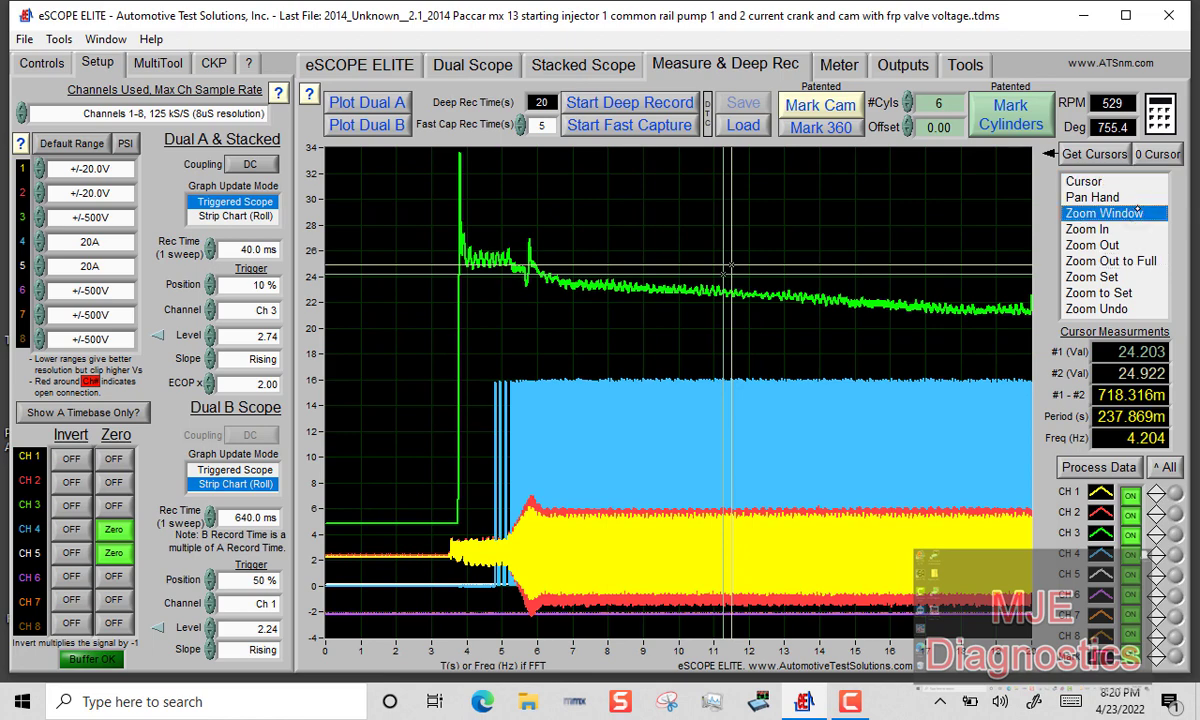
drag(707, 344, 745, 632)
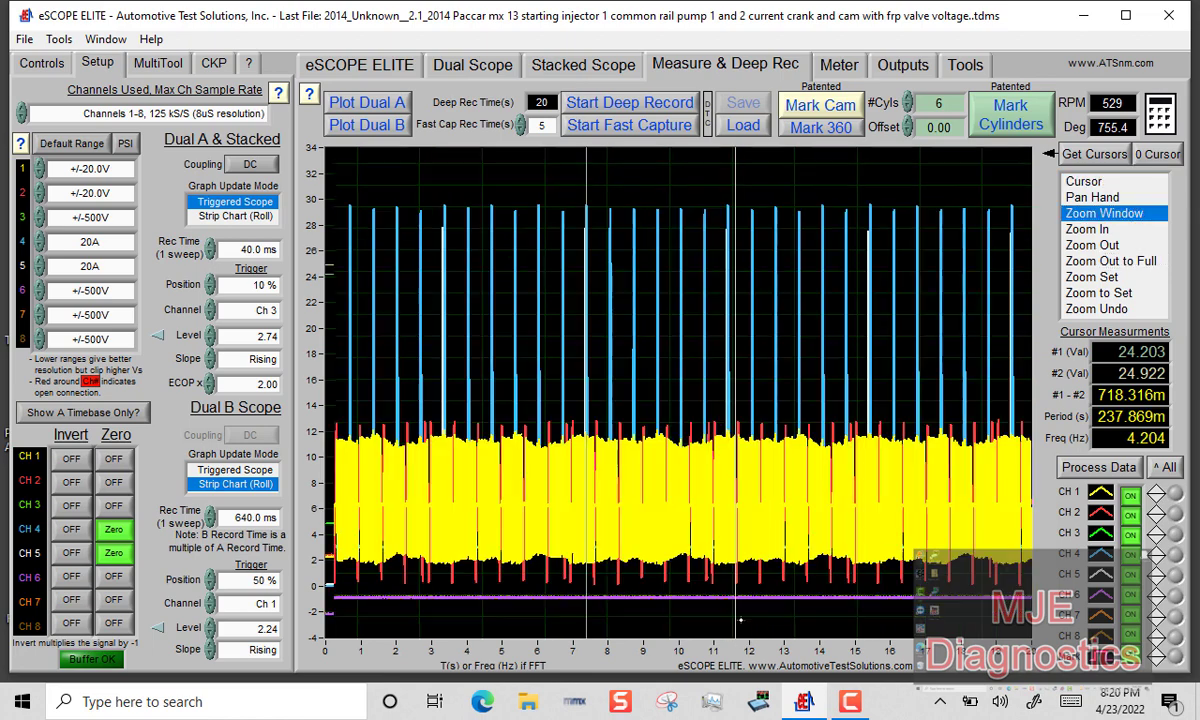
mouse_move(522, 160)
mouse_down()
mouse_move(700, 425)
mouse_move(773, 605)
mouse_move(731, 605)
mouse_up()
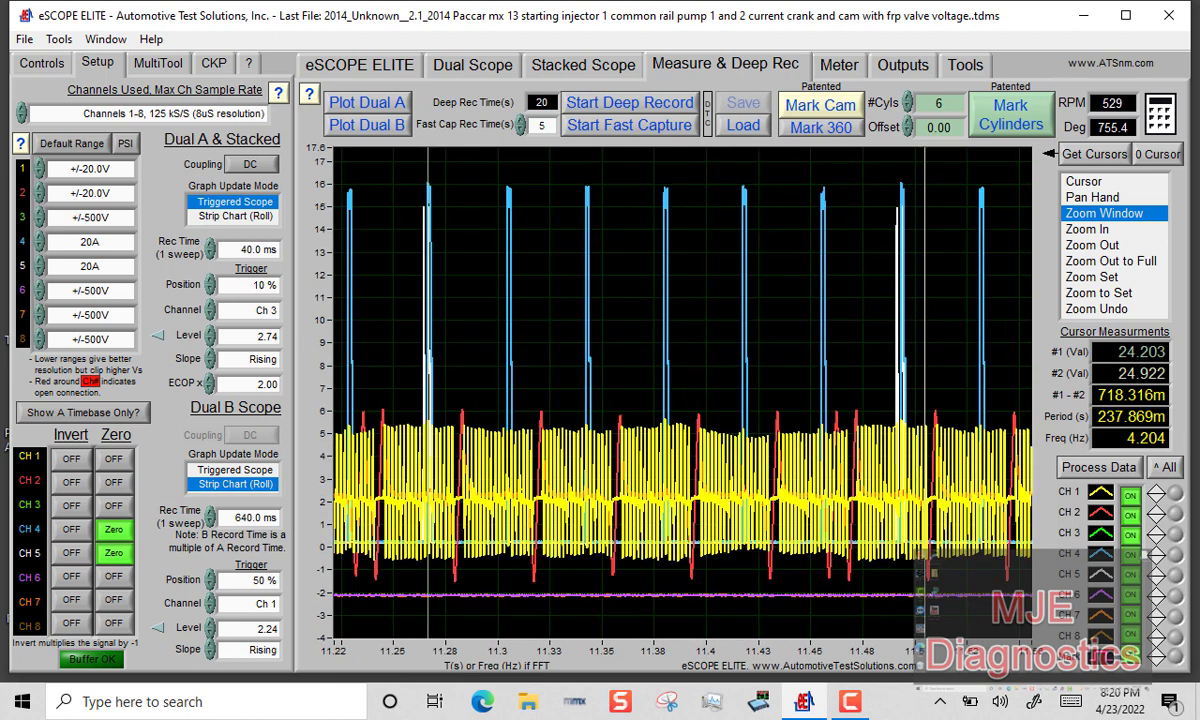
Zoom to the injection near 11.49 s and set the cursor on the pump current rise, reading 226.846 ms
click(1095, 181)
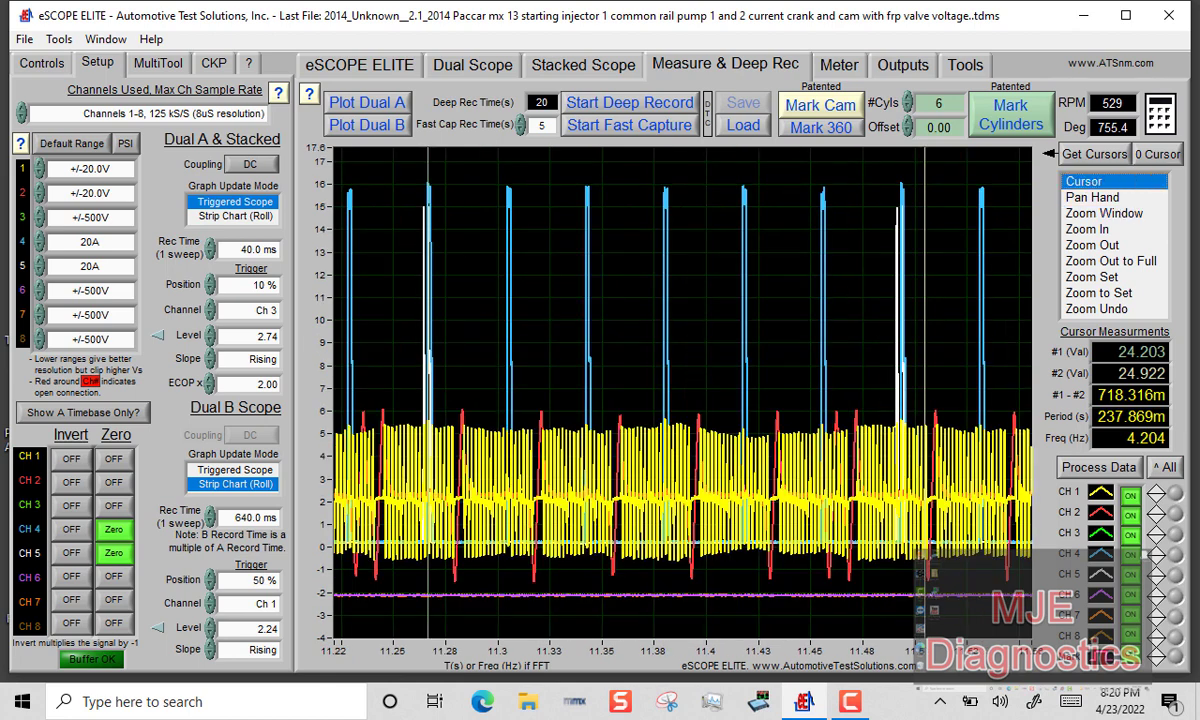
drag(924, 300, 902, 300)
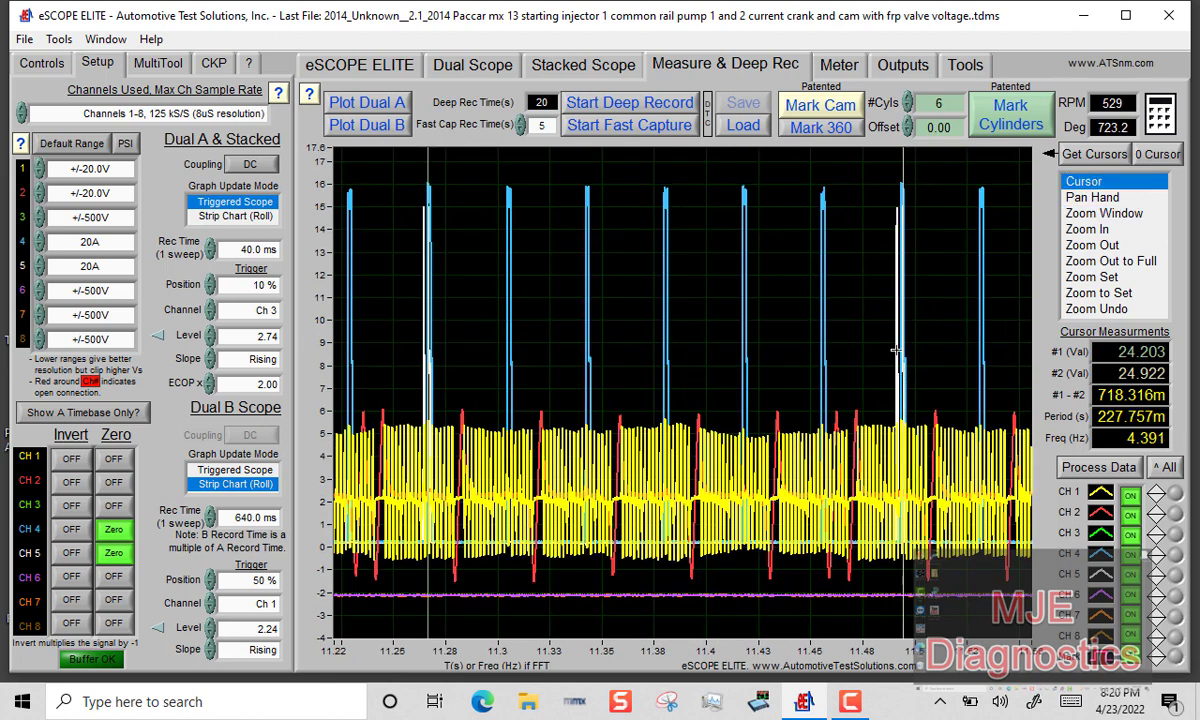
click(1100, 213)
drag(862, 150, 922, 636)
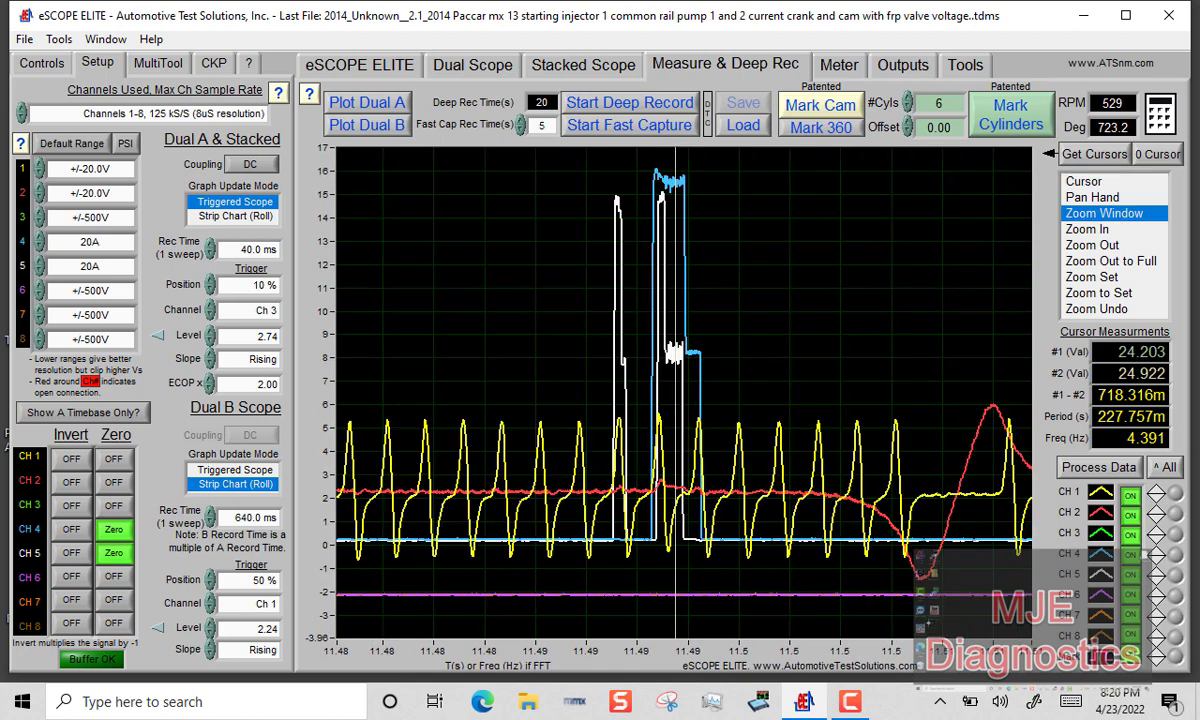
click(1083, 181)
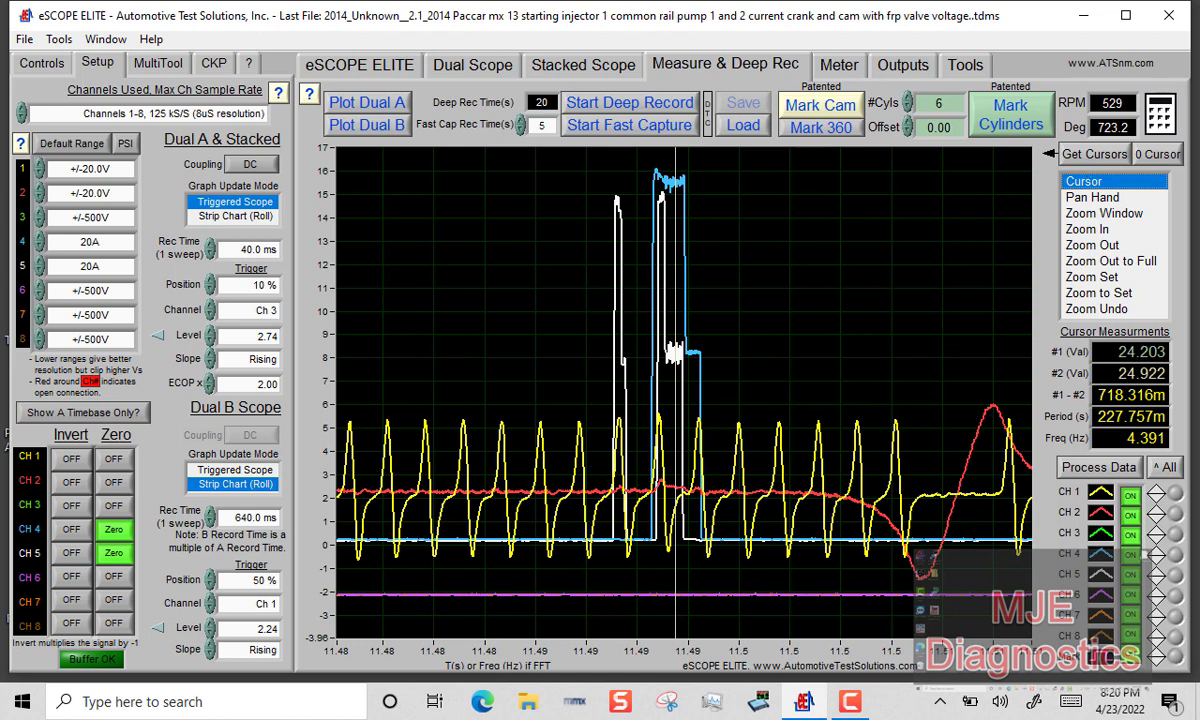
mouse_move(675, 620)
mouse_down()
mouse_move(665, 620)
mouse_move(689, 620)
mouse_move(618, 622)
mouse_move(658, 621)
mouse_up()
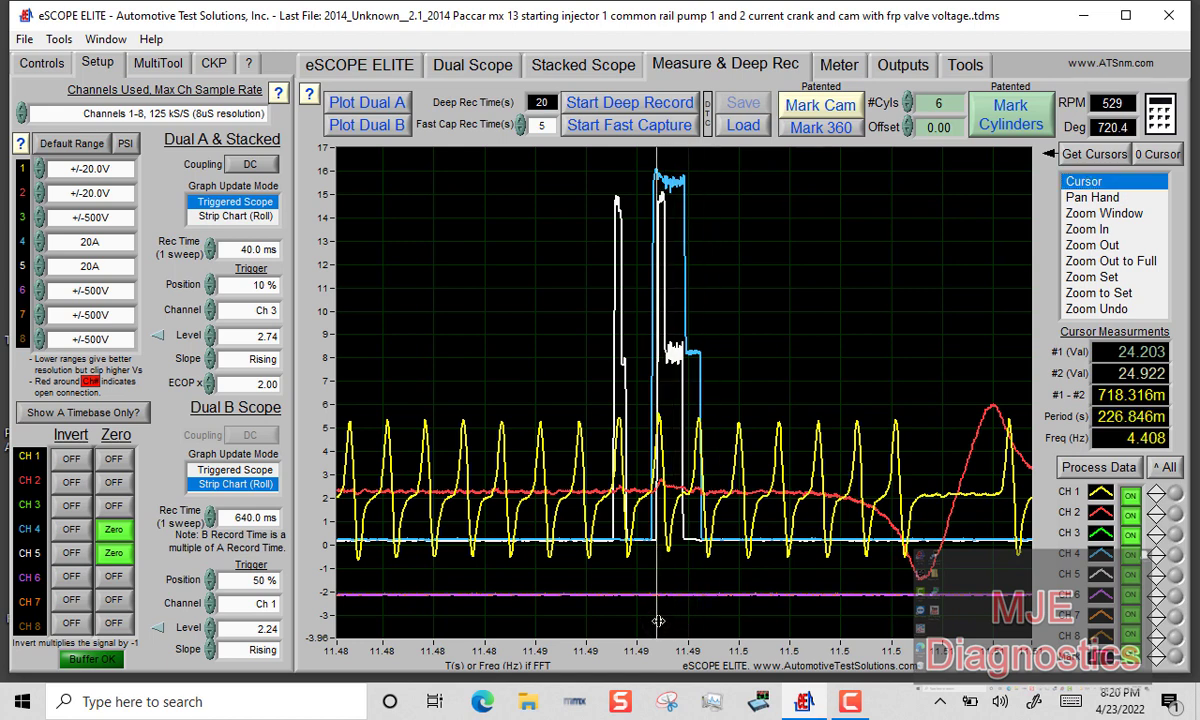
click(1093, 245)
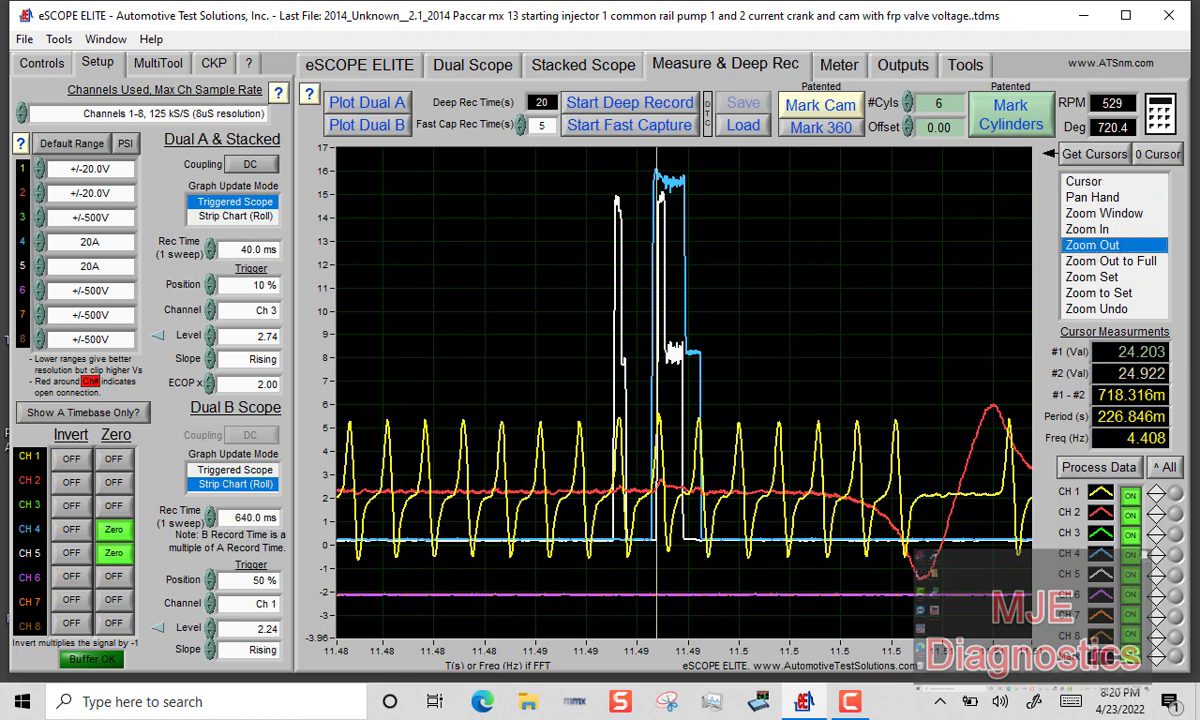
Zoom the graph out several steps and pan to reveal earlier pump pulses
click(836, 288)
click(926, 291)
click(936, 290)
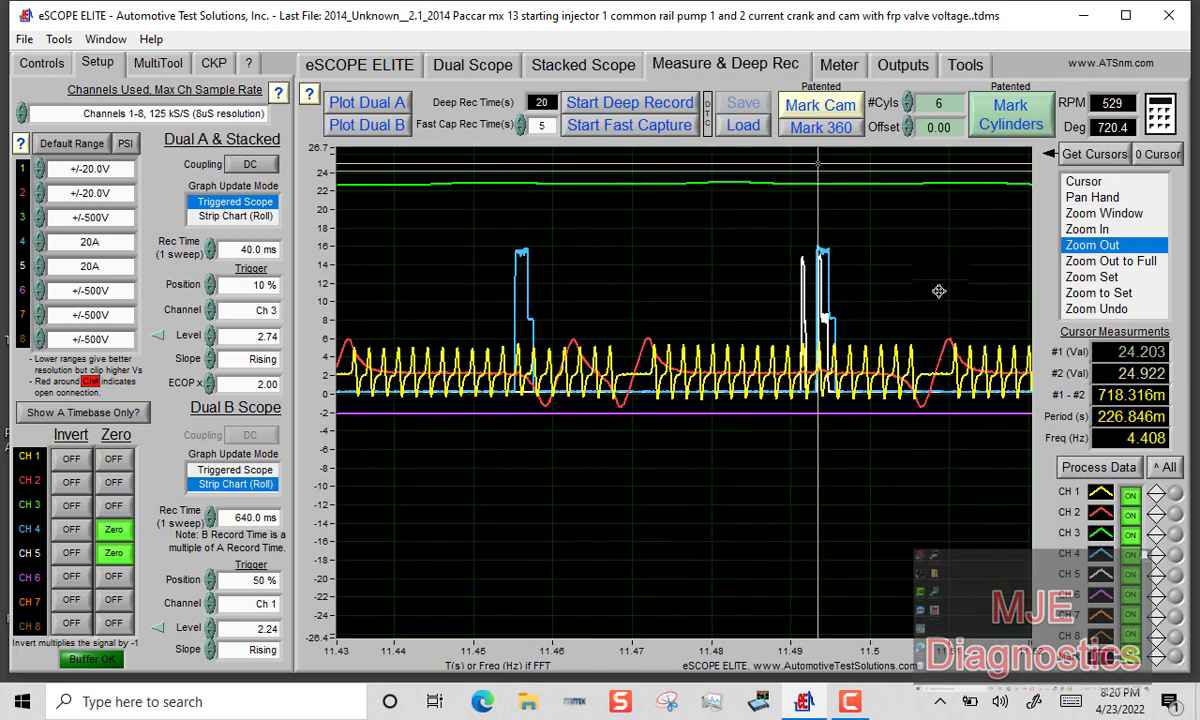
click(940, 290)
click(942, 290)
click(1092, 197)
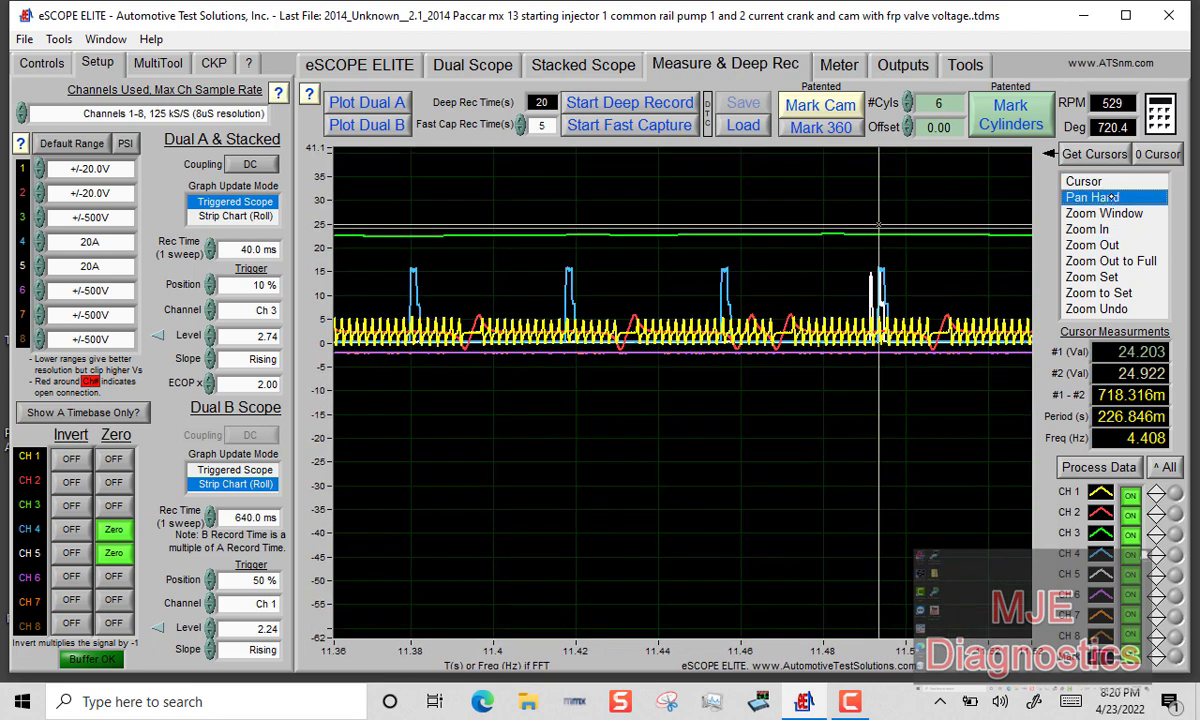
drag(596, 472, 658, 475)
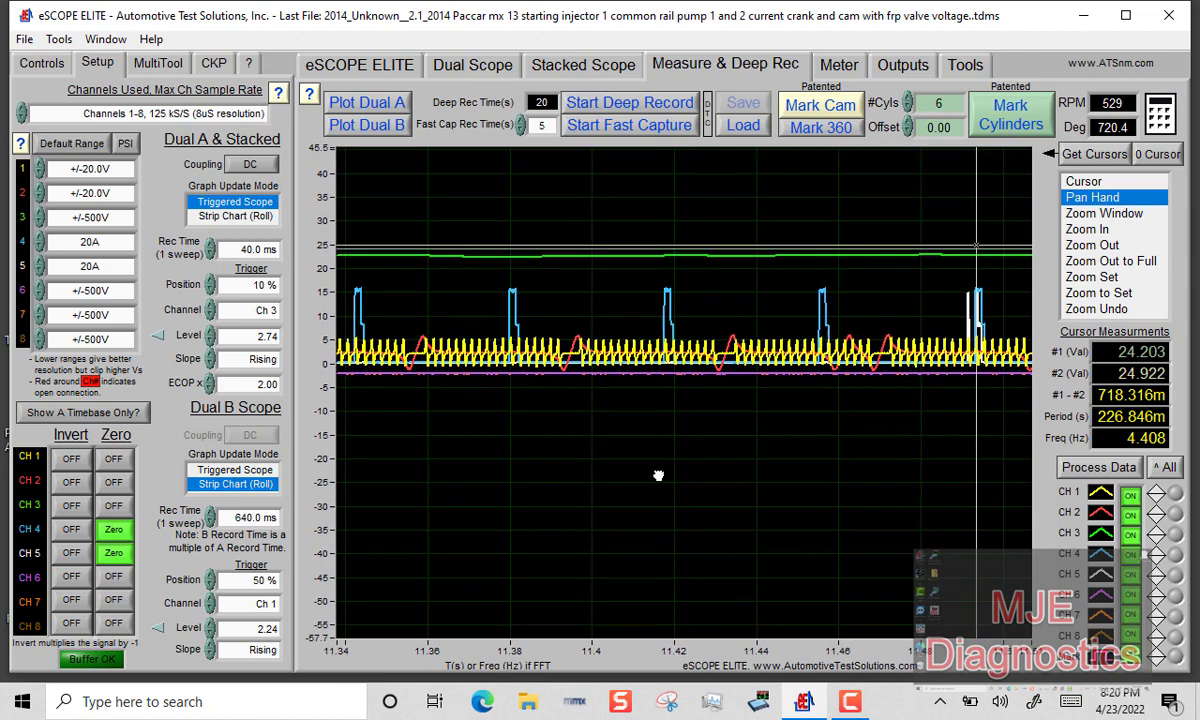
Zoom out further to show more pump current pulses and shift toward earlier time
click(1093, 245)
click(710, 429)
click(708, 432)
click(712, 451)
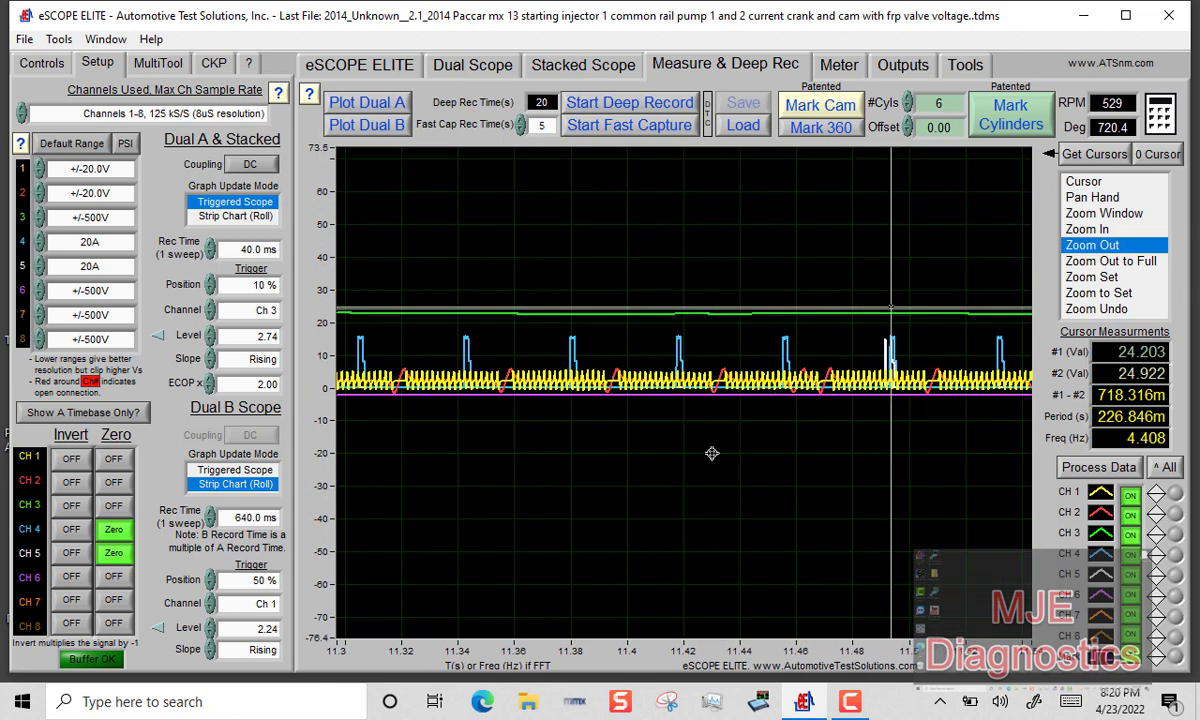
click(711, 455)
click(715, 461)
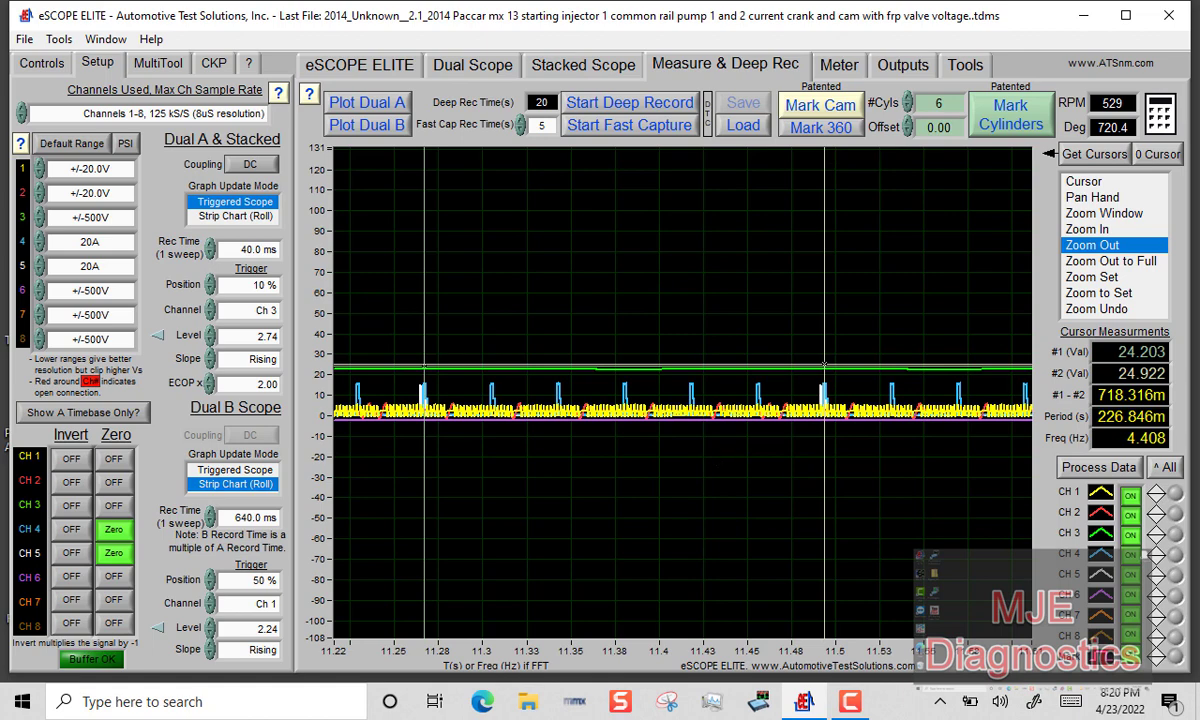
click(1092, 197)
drag(618, 456, 667, 462)
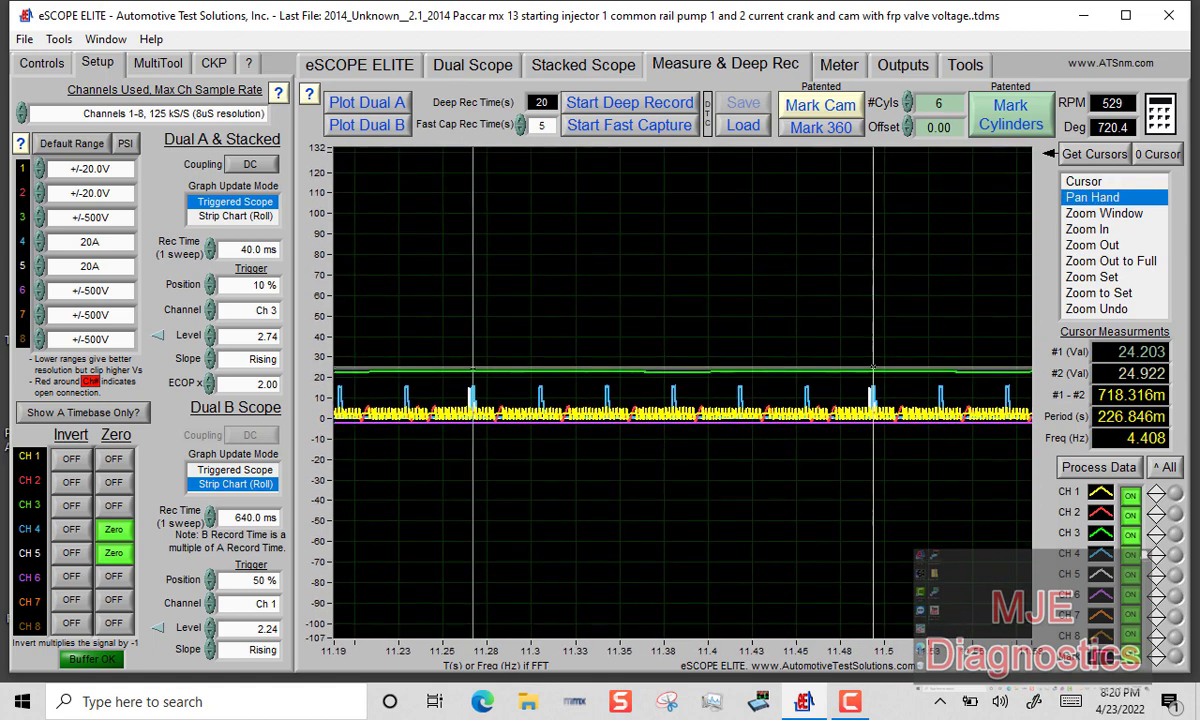
Box-zoom onto several crank revolutions around the pump pulses, about 11.26–11.47 s
click(1104, 213)
drag(440, 312, 867, 504)
drag(362, 253, 930, 508)
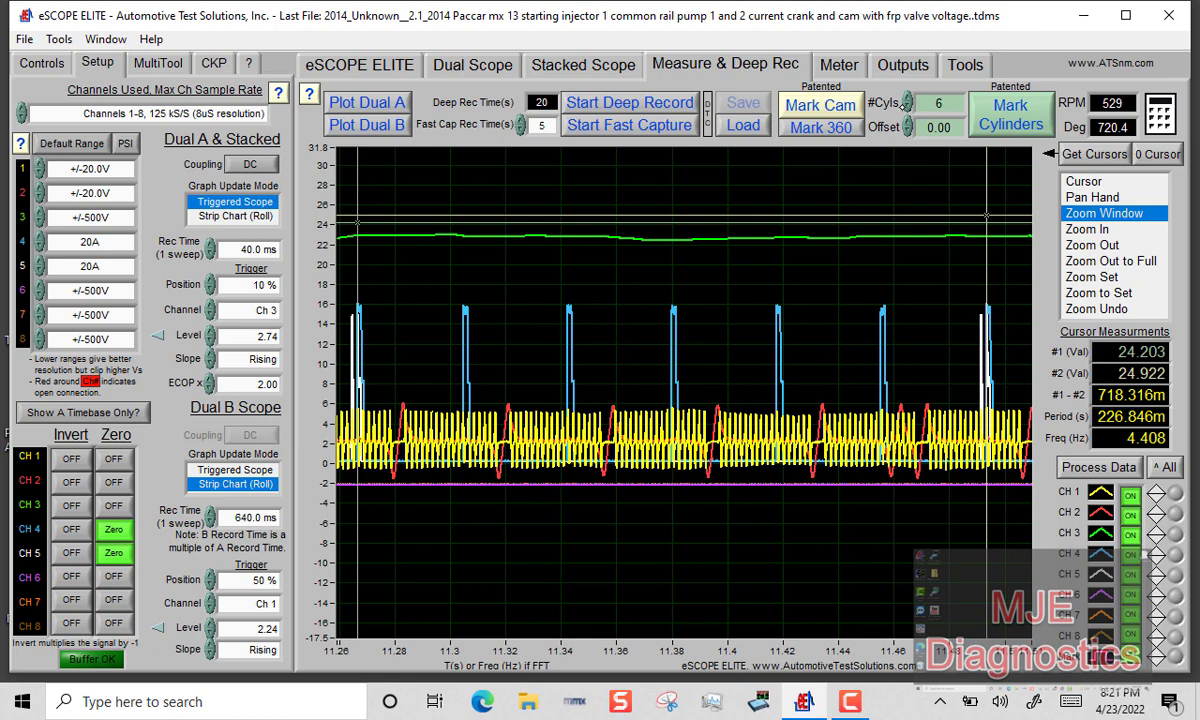
Open the Mark Cylinders dialog set to 6 Cylinder, firing order 1-5-3-6-2-4, trigger cylinder 1
click(997, 112)
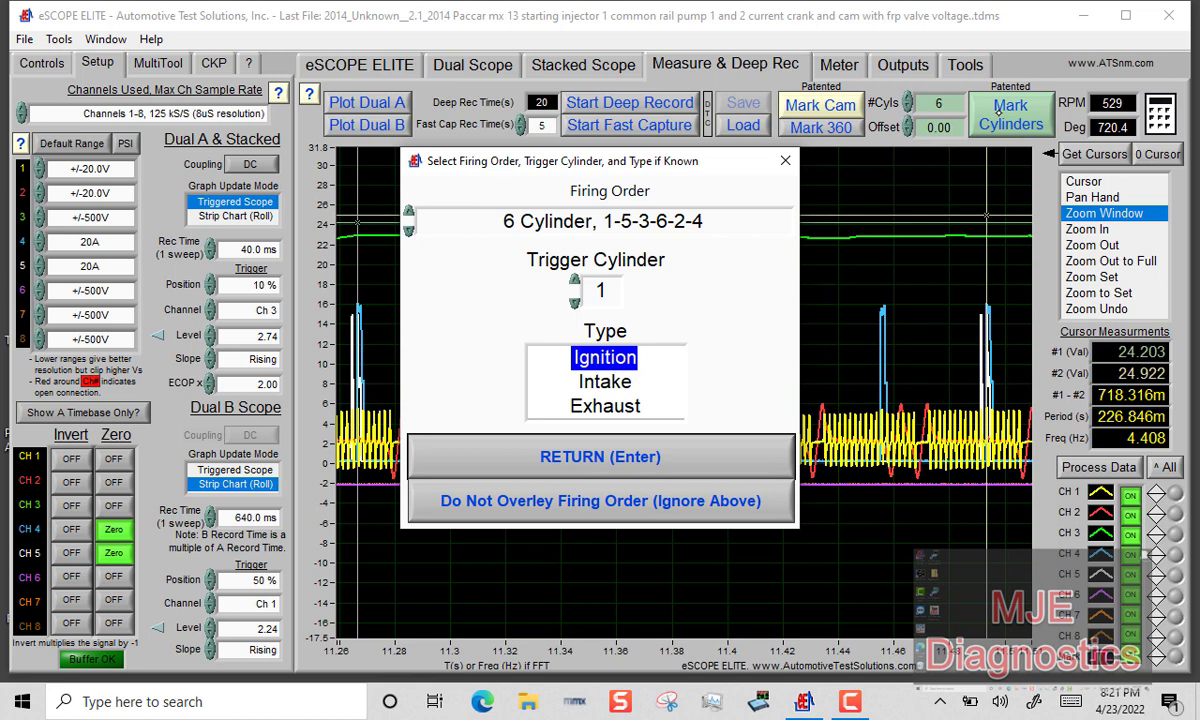
Confirm the firing-order dialog so markers 1, 5, 3, 6, 2, 4 label each injector event
key(Return)
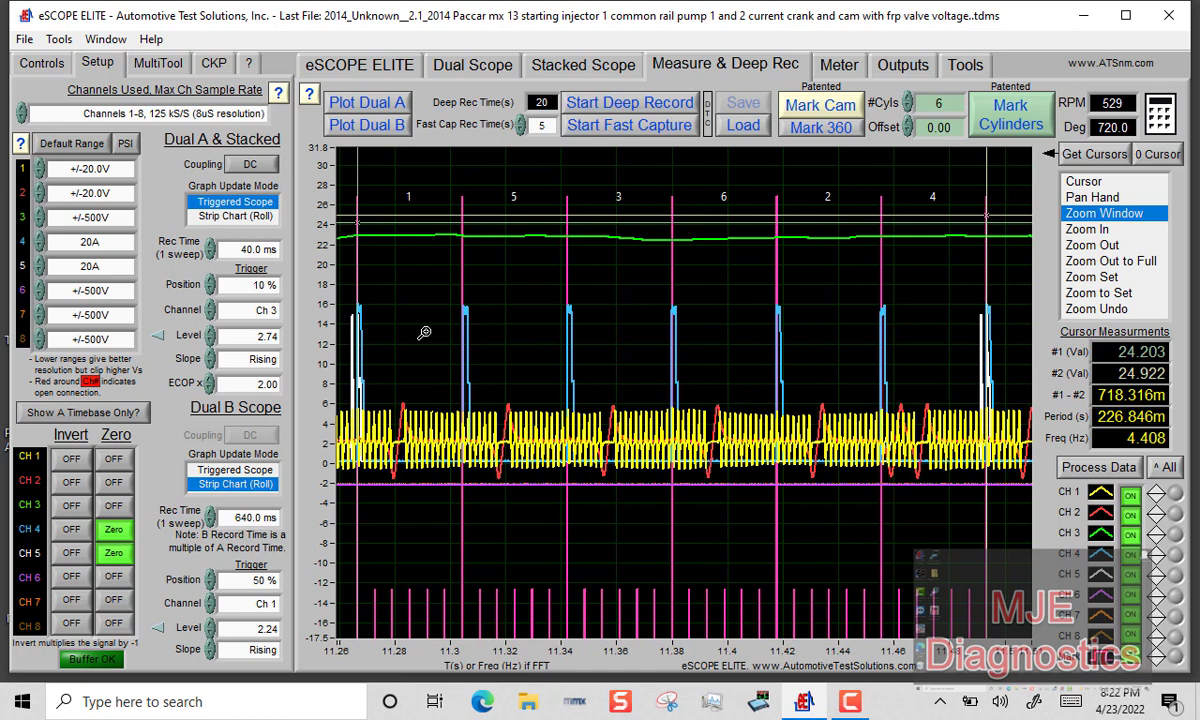
Place the two cursors on cylinder marker lines two intervals apart, reading 75.381 ms and 239.3°
click(1090, 182)
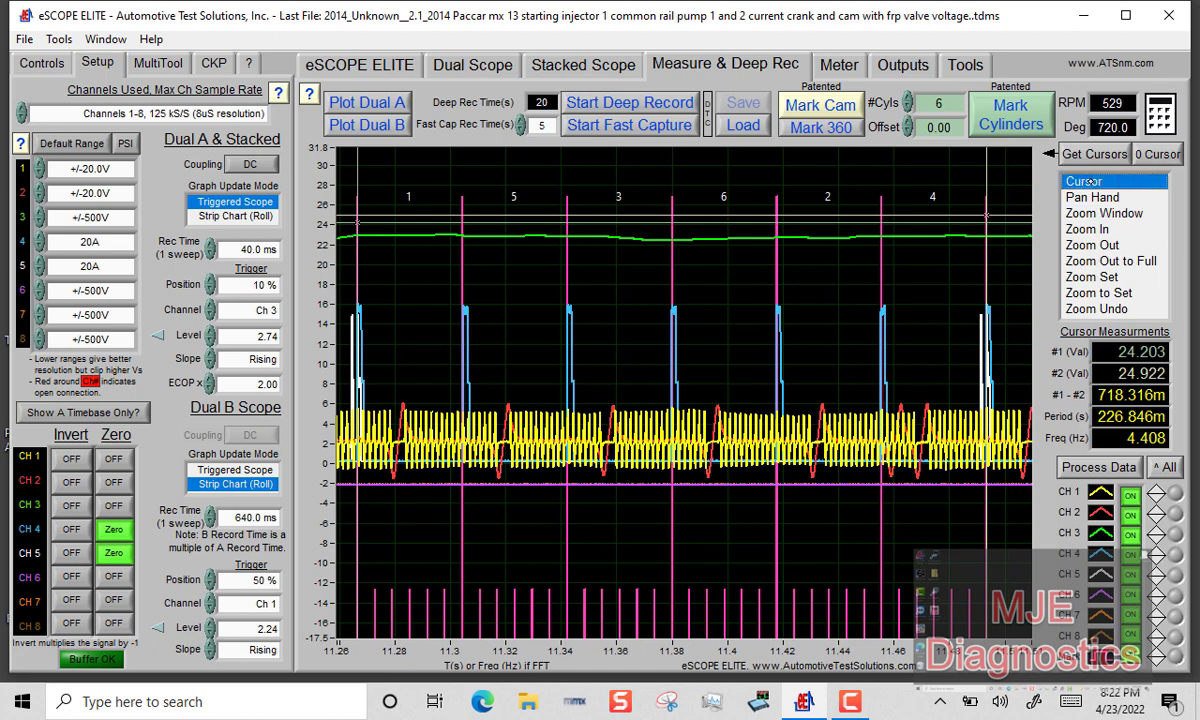
drag(350, 260, 462, 568)
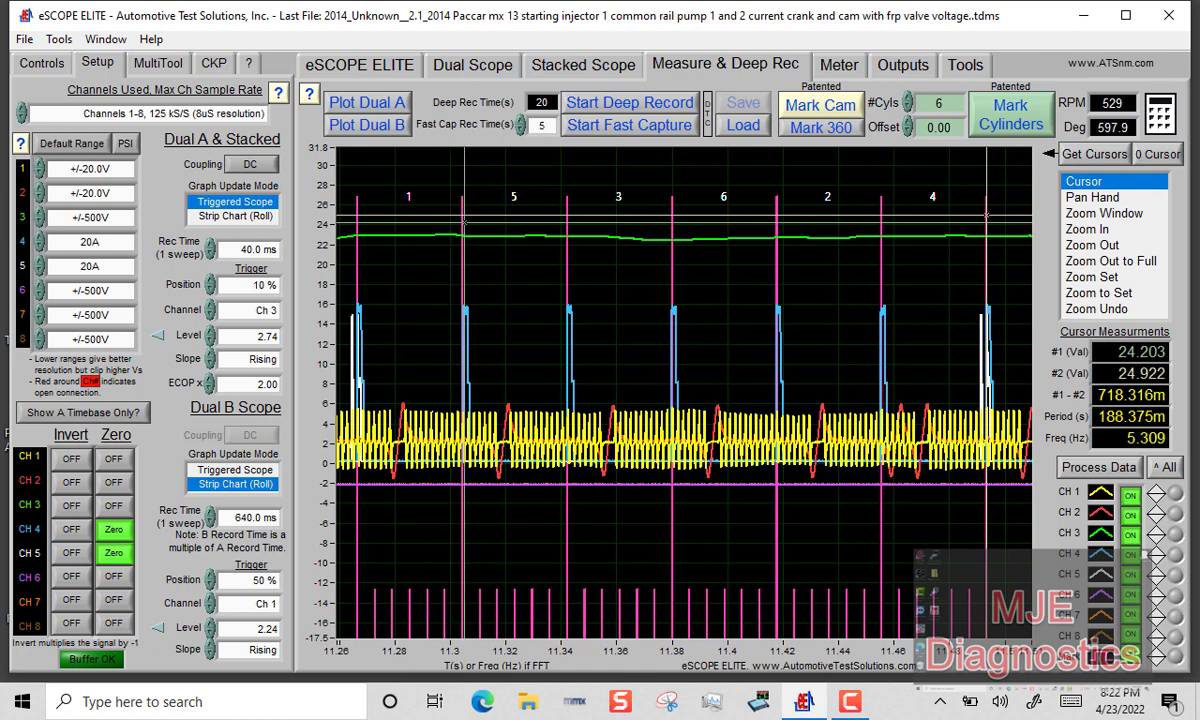
drag(986, 552, 567, 552)
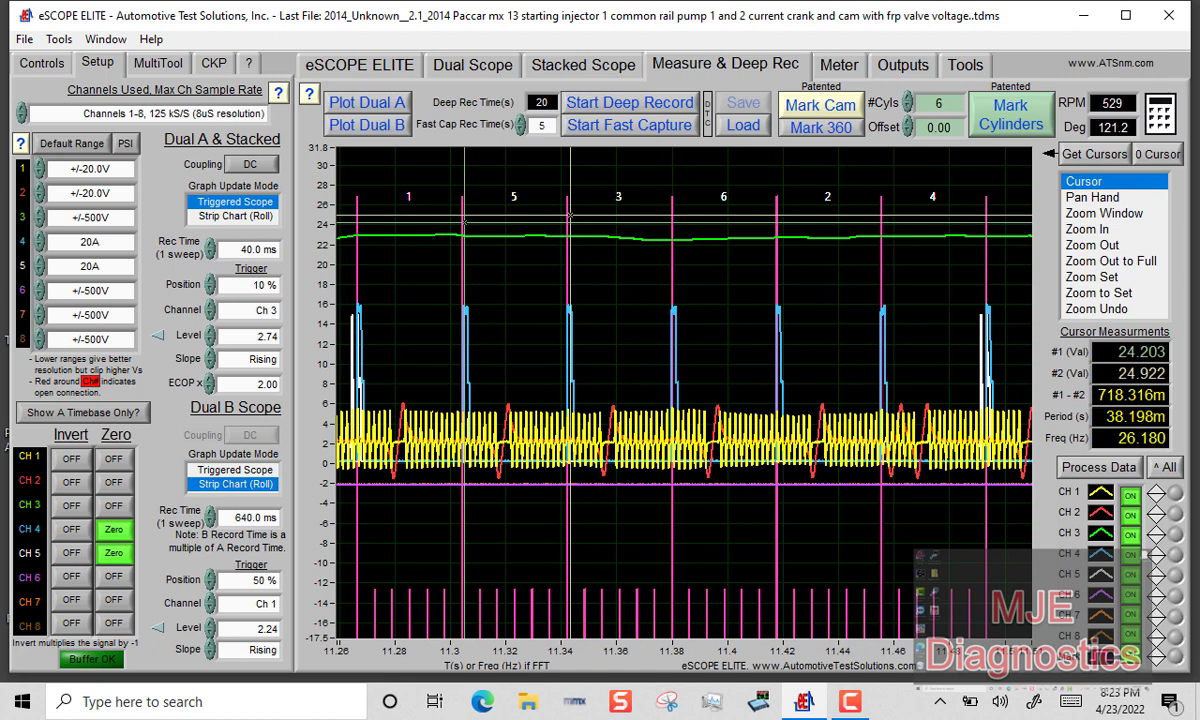
drag(463, 520, 469, 530)
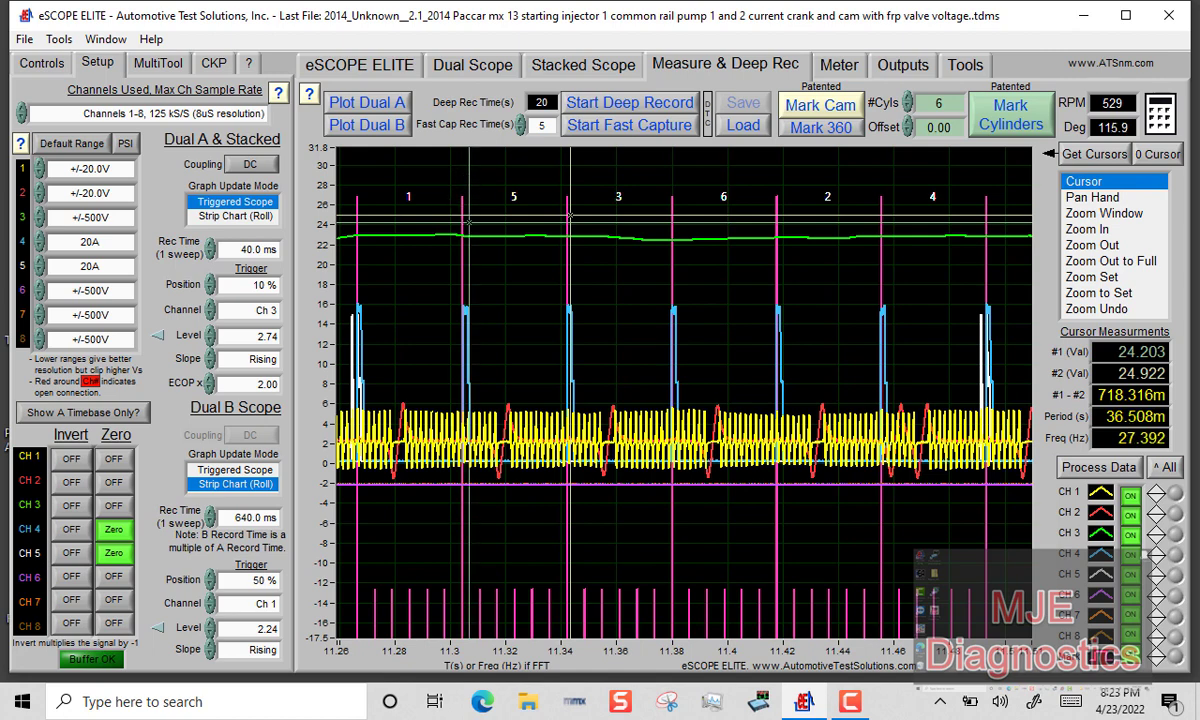
drag(469, 222, 458, 254)
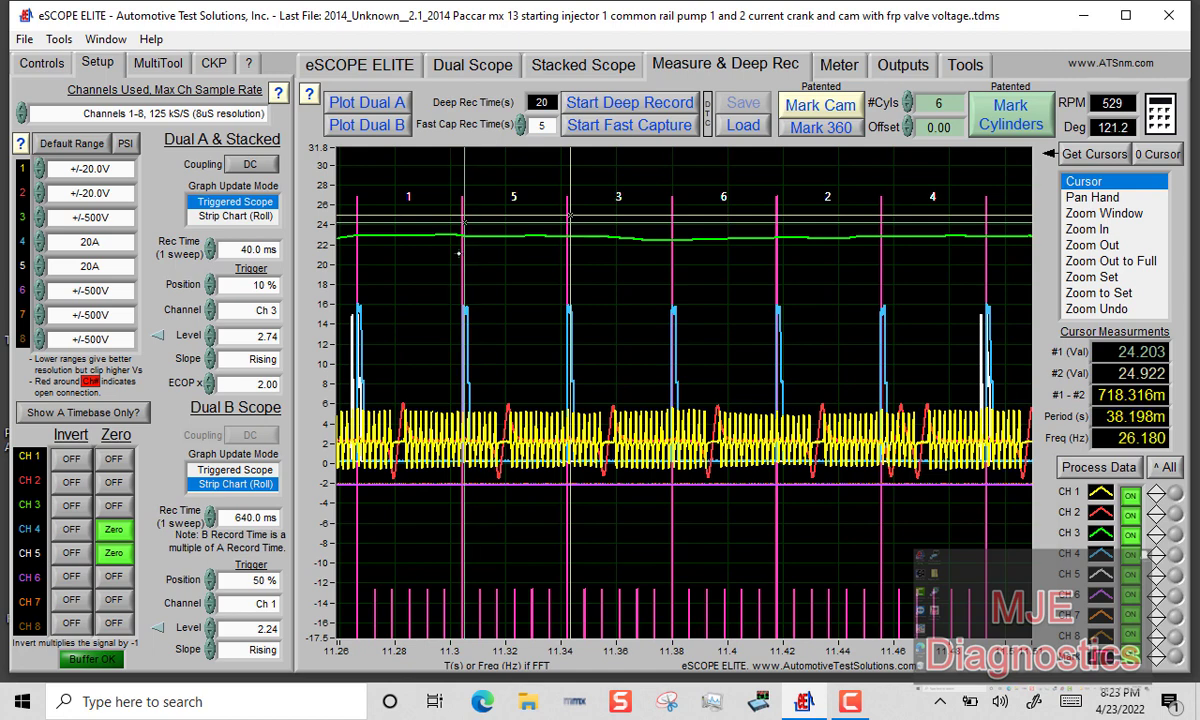
drag(570, 216, 668, 545)
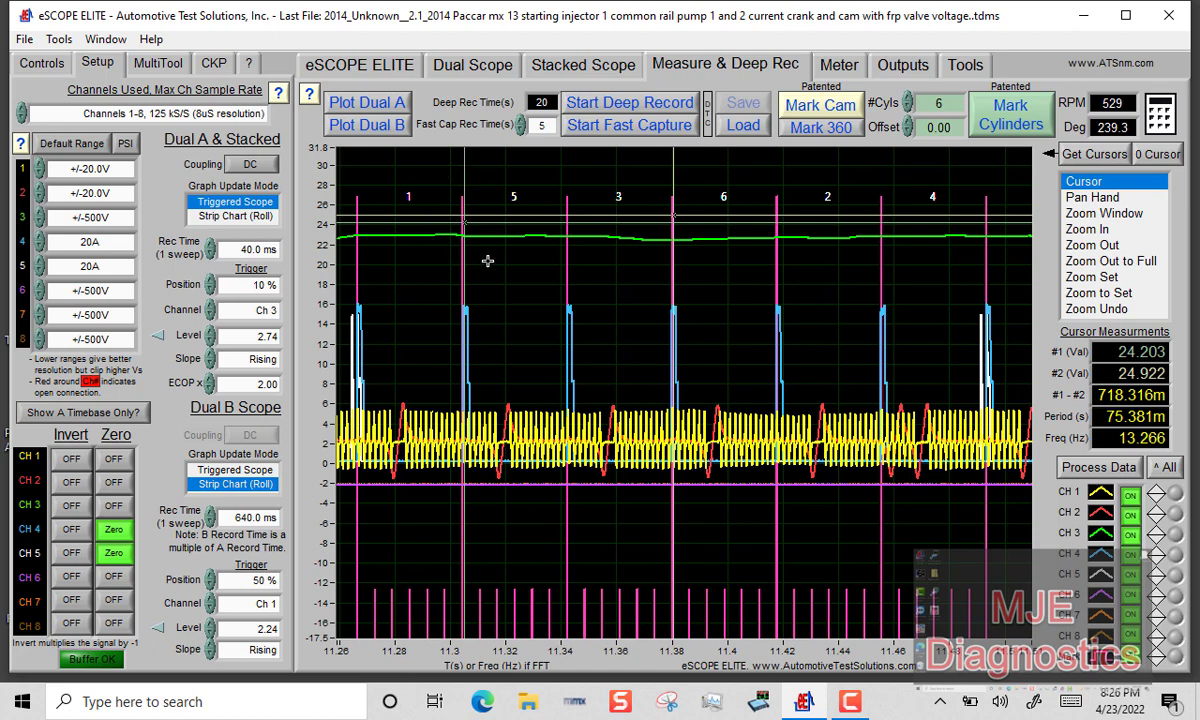
Pull the second cursor back to span one cylinder interval: 37.184 ms, 26.894 Hz, 118.0°
drag(630, 162, 564, 521)
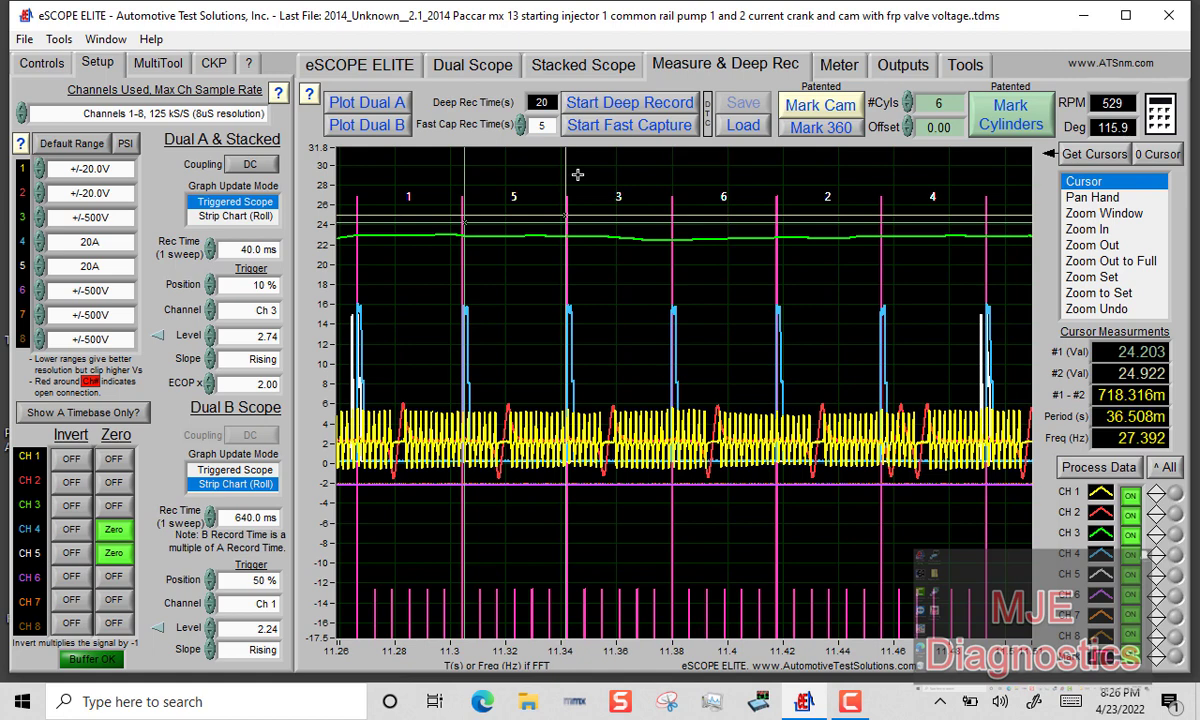
drag(566, 207, 564, 582)
mouse_move(463, 300)
mouse_down()
mouse_move(444, 300)
mouse_move(461, 306)
mouse_move(456, 292)
mouse_up()
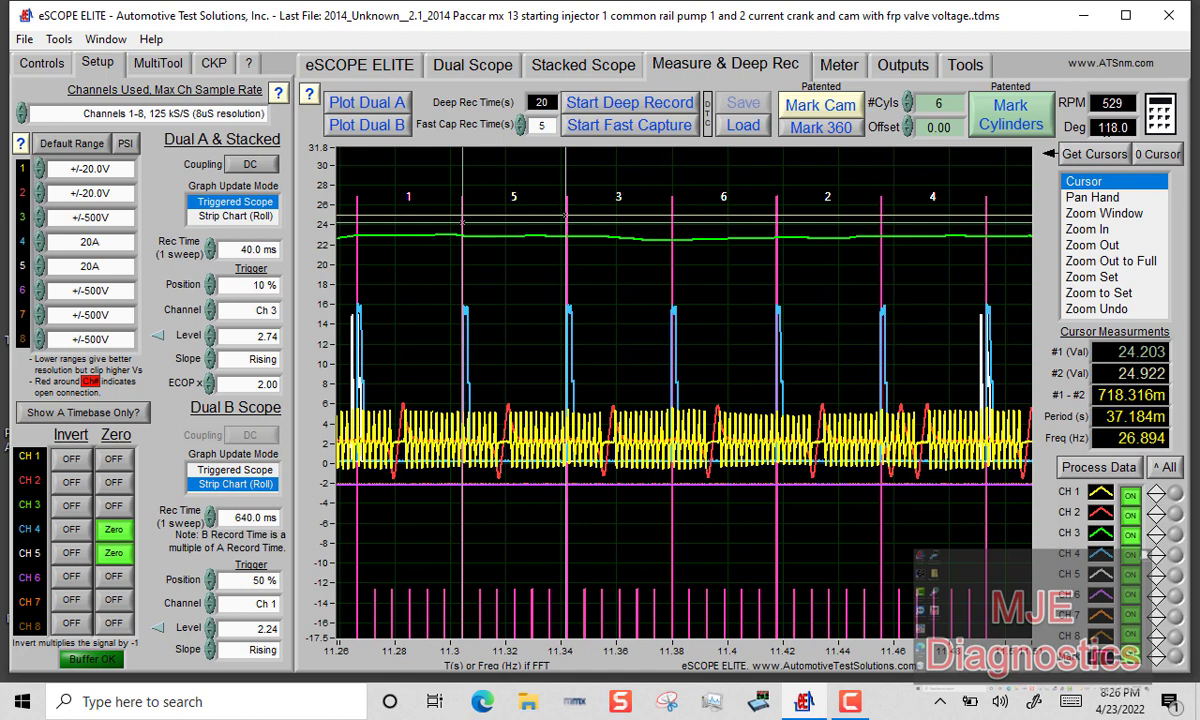
Zoom tightly onto the first injector pulse and place a second cursor measuring 36.929 ms
click(1138, 213)
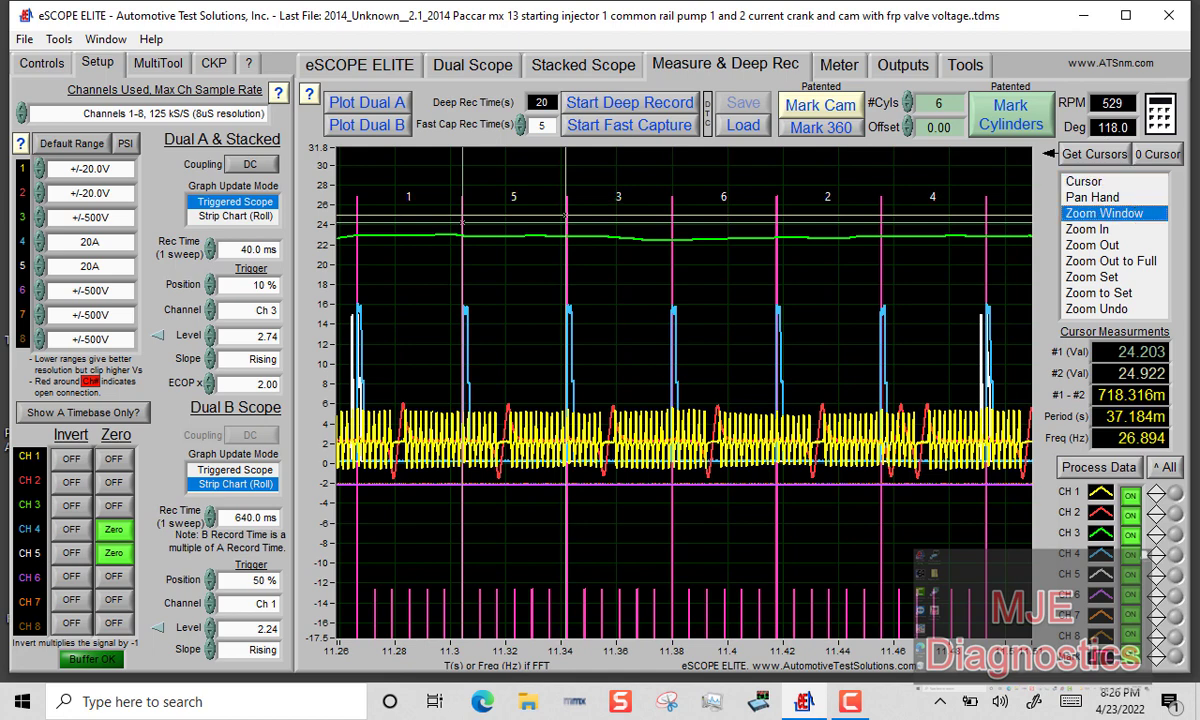
drag(403, 237, 600, 565)
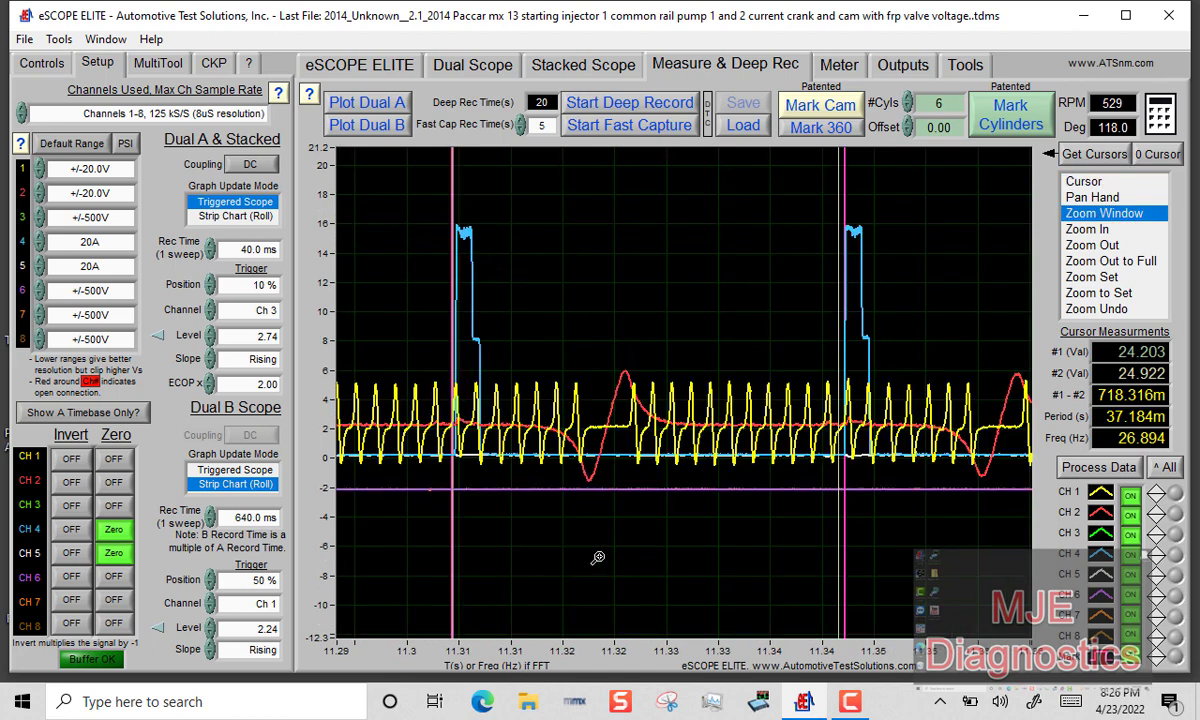
drag(420, 185, 497, 633)
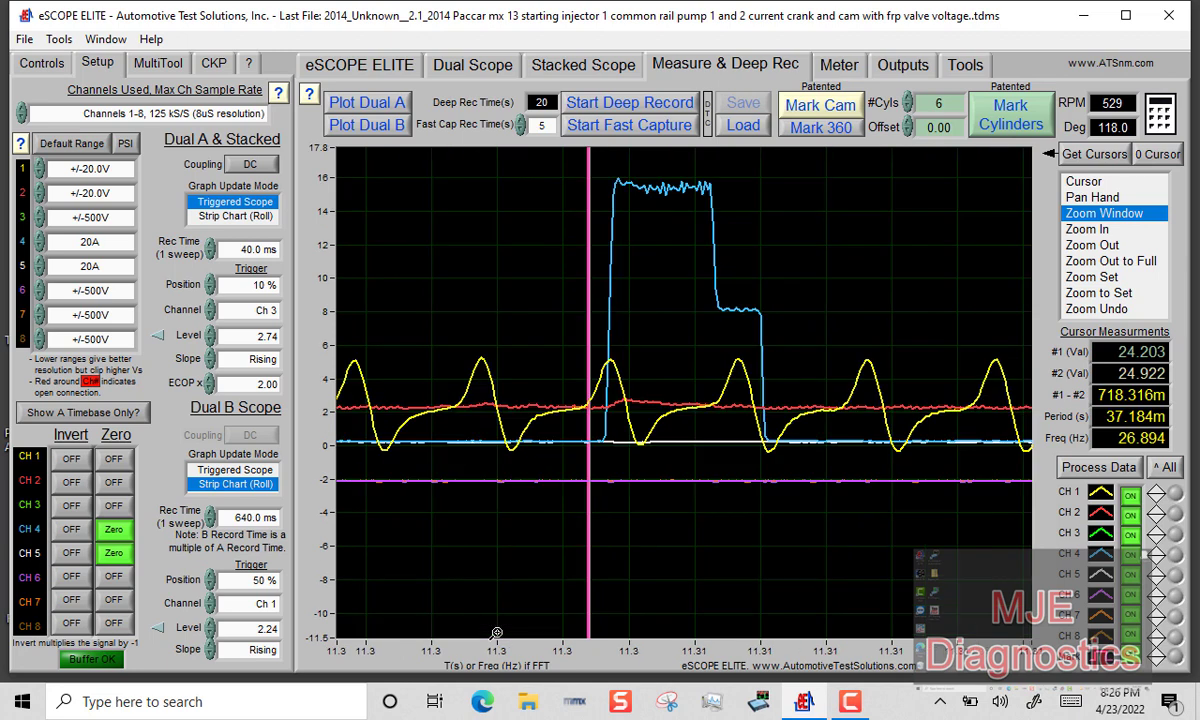
click(1087, 181)
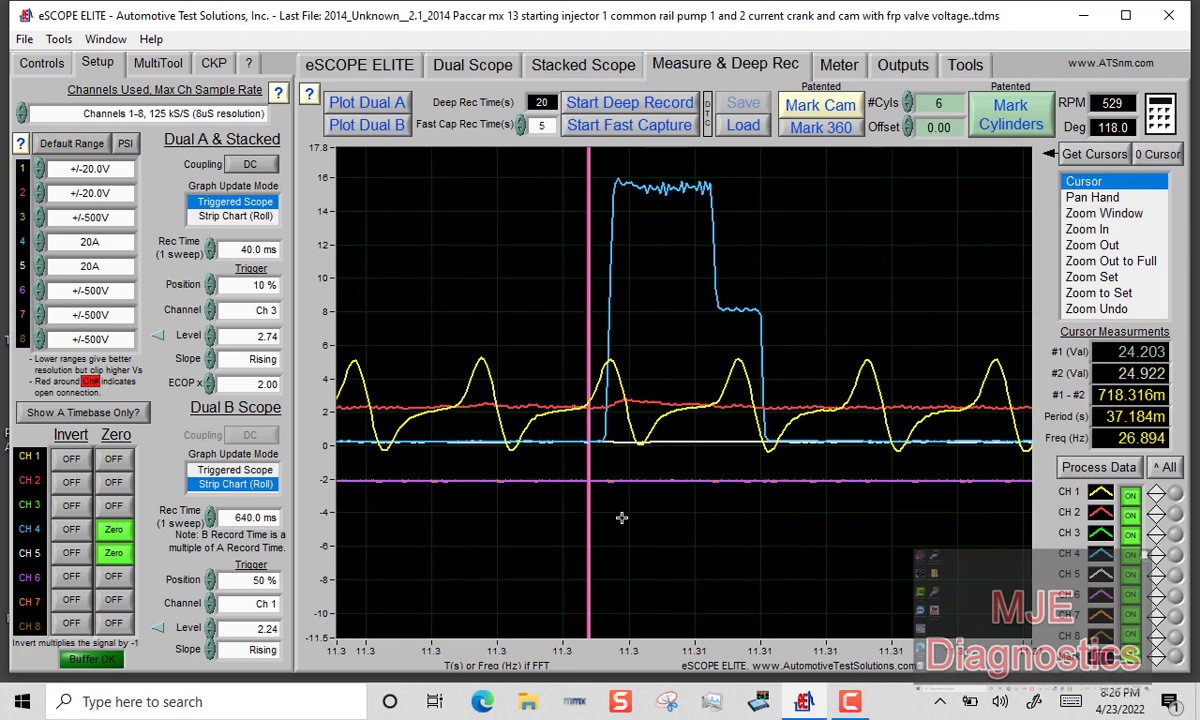
drag(622, 460, 606, 511)
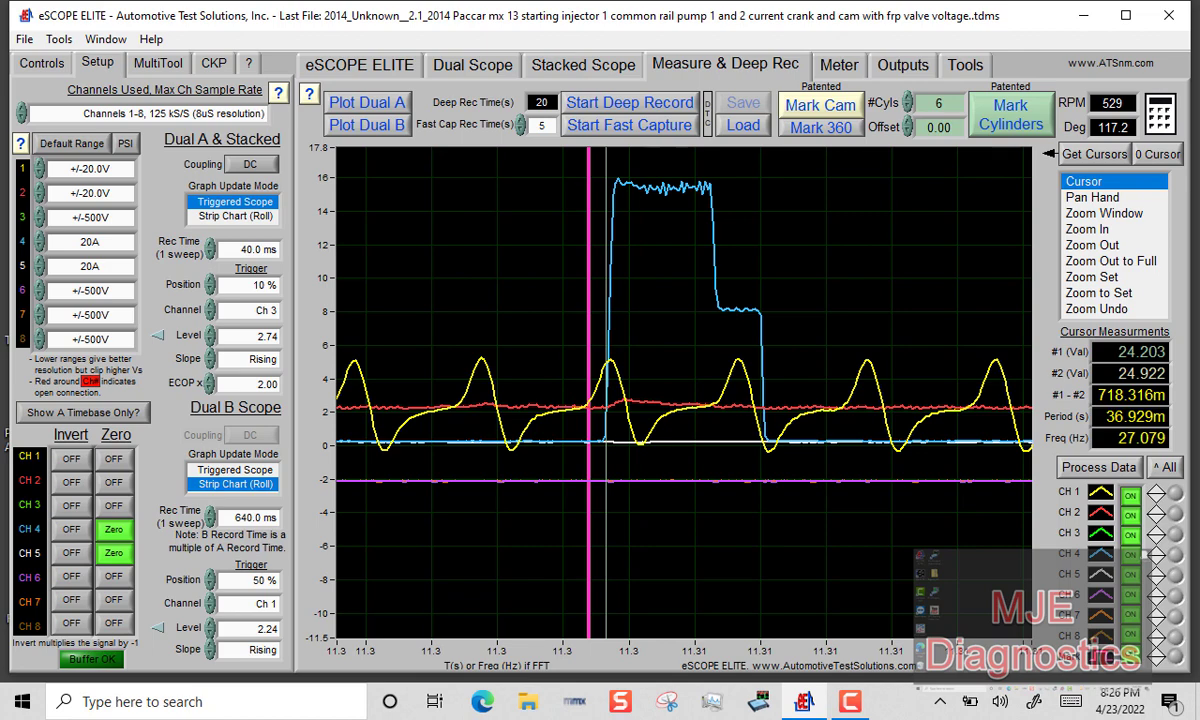
Zoom the graph back out to about 11.27–11.31 s to see the surrounding traces
click(1096, 309)
click(1098, 245)
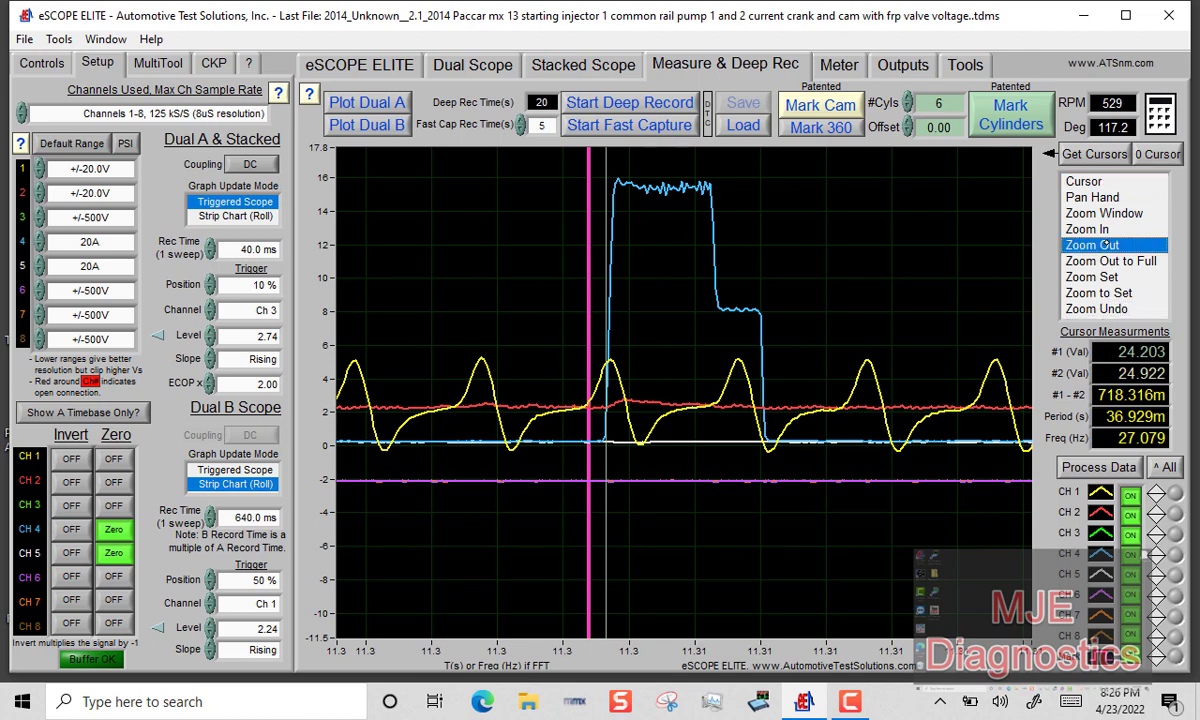
click(799, 499)
click(823, 513)
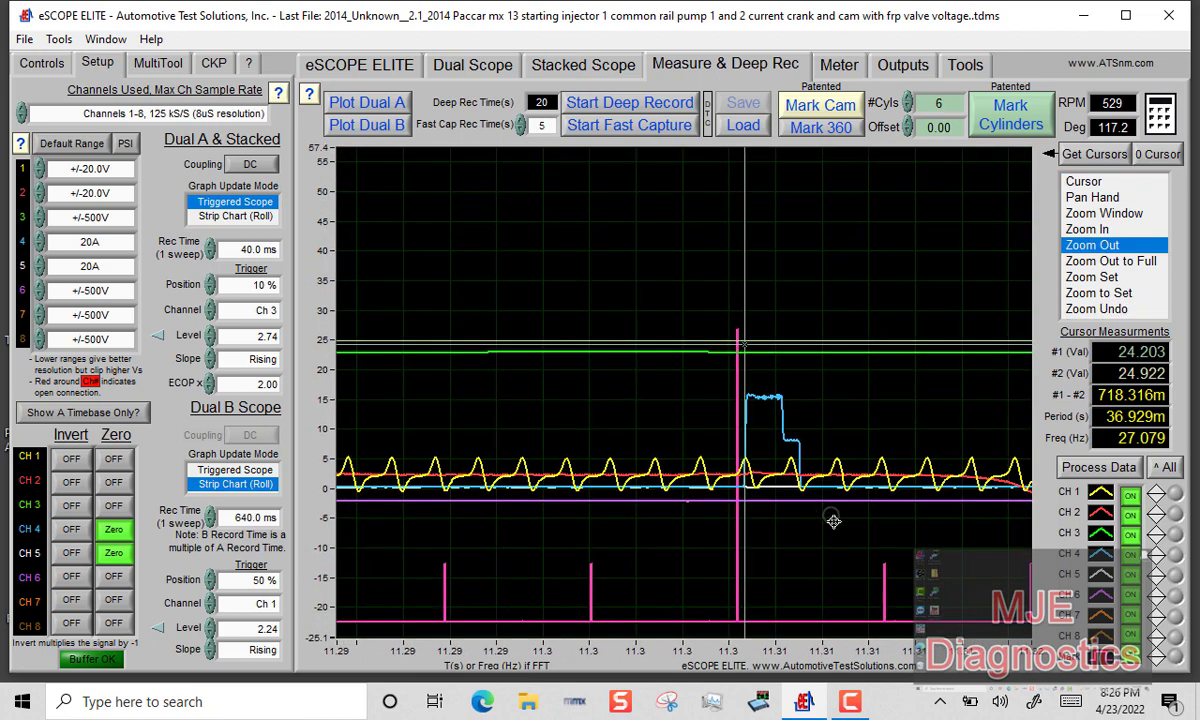
click(1092, 197)
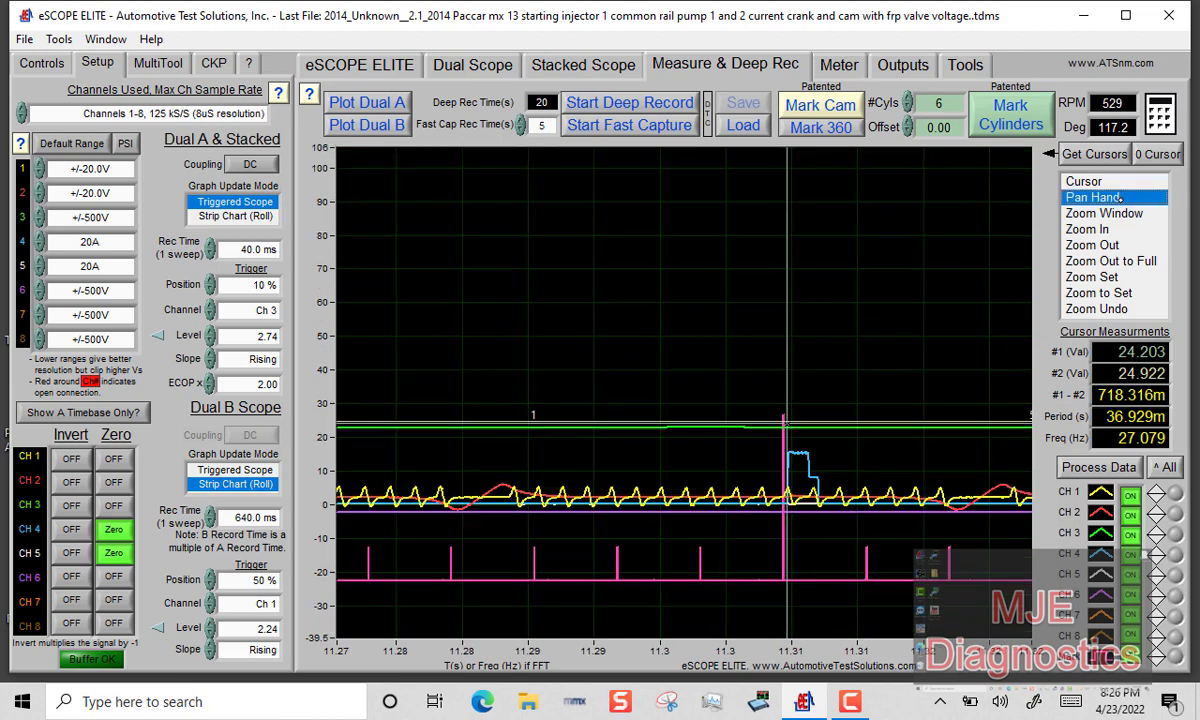
Zoom onto the injector pulse near 11.34 s and set the cursor there, measuring 37.546 ms
drag(937, 528, 545, 459)
click(1092, 213)
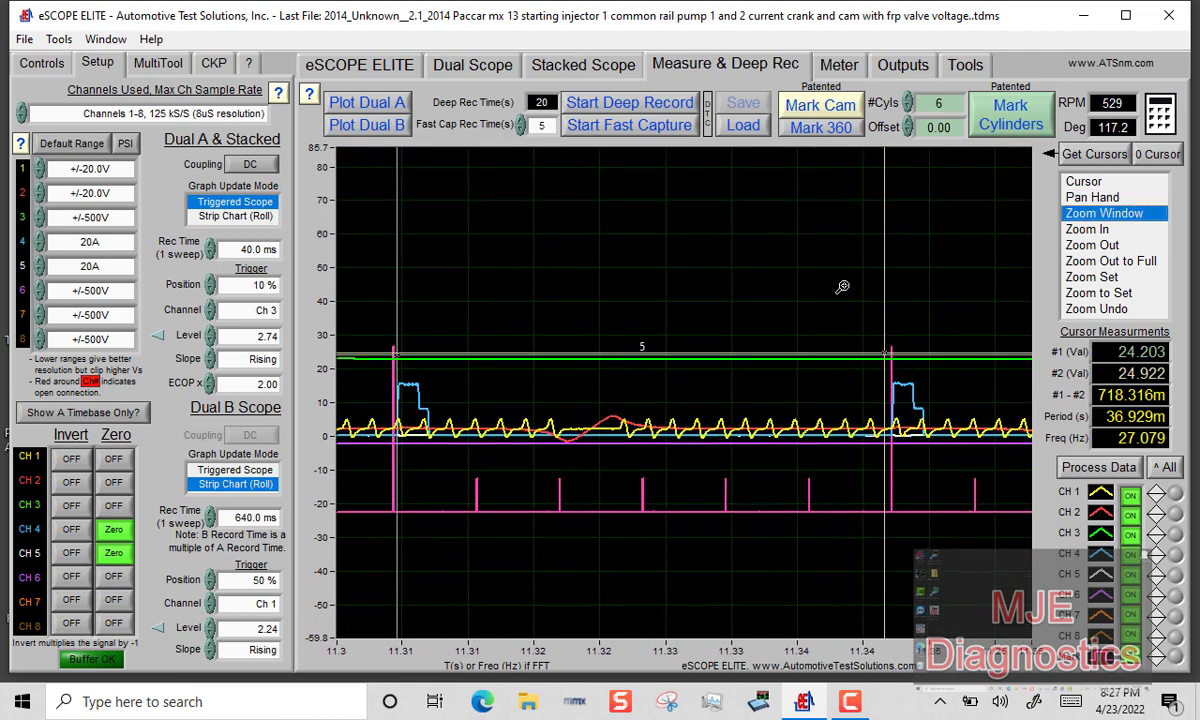
drag(843, 285, 978, 566)
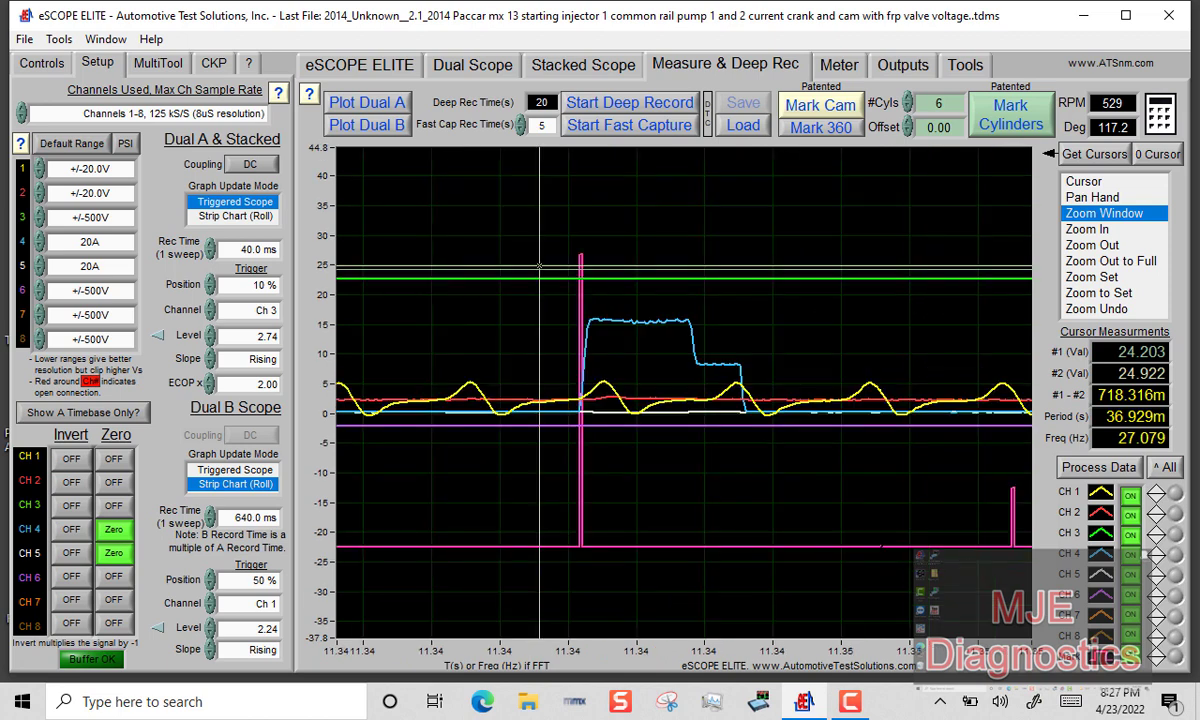
click(1095, 183)
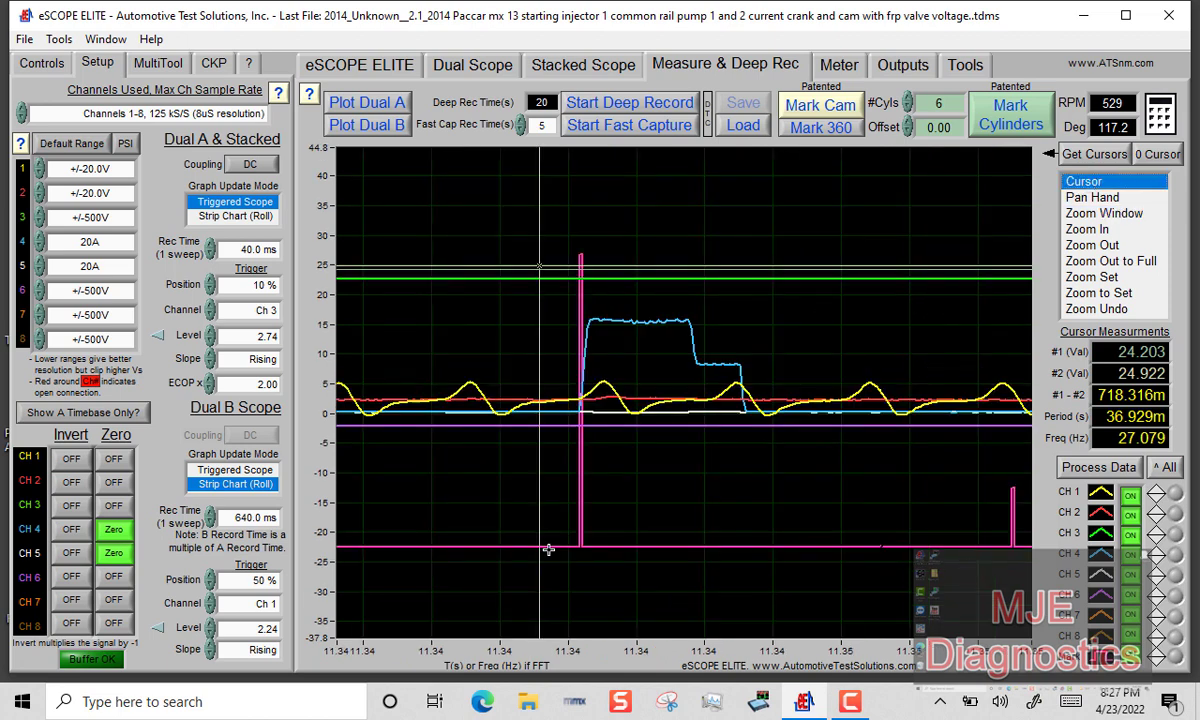
drag(540, 575, 578, 615)
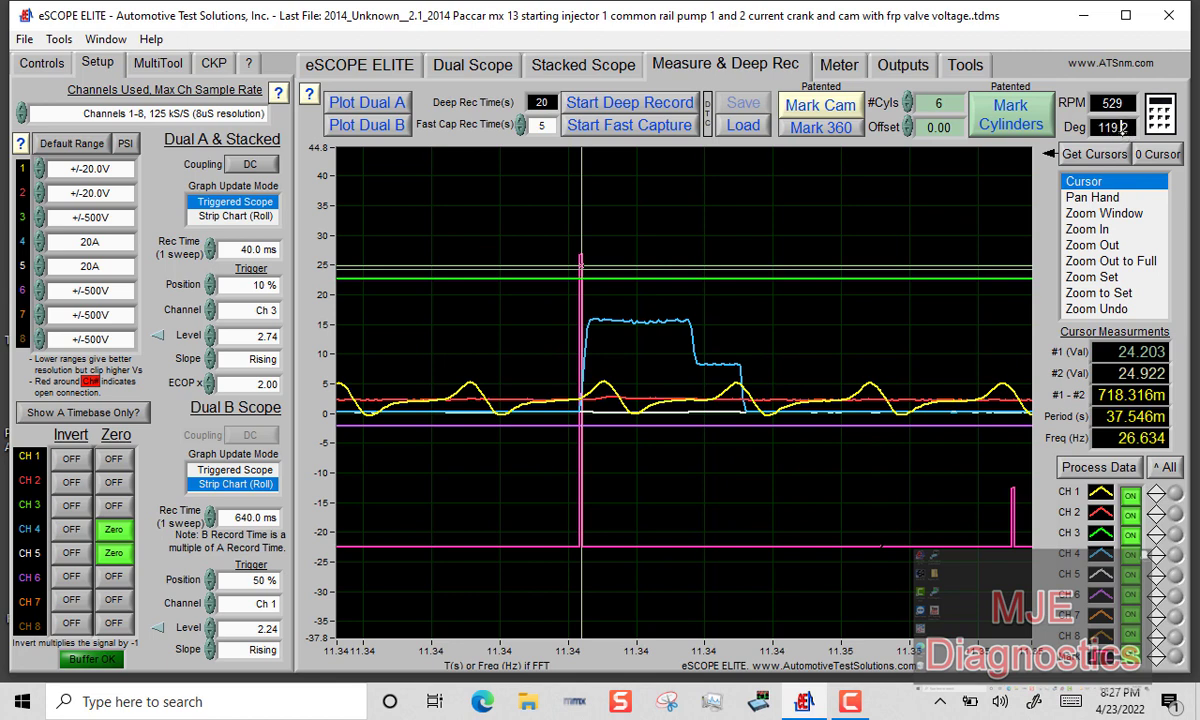
Show the full 0–17 s record, then box-zoom twice toward the firing-order markers around 11.3 s
click(1140, 260)
click(1075, 213)
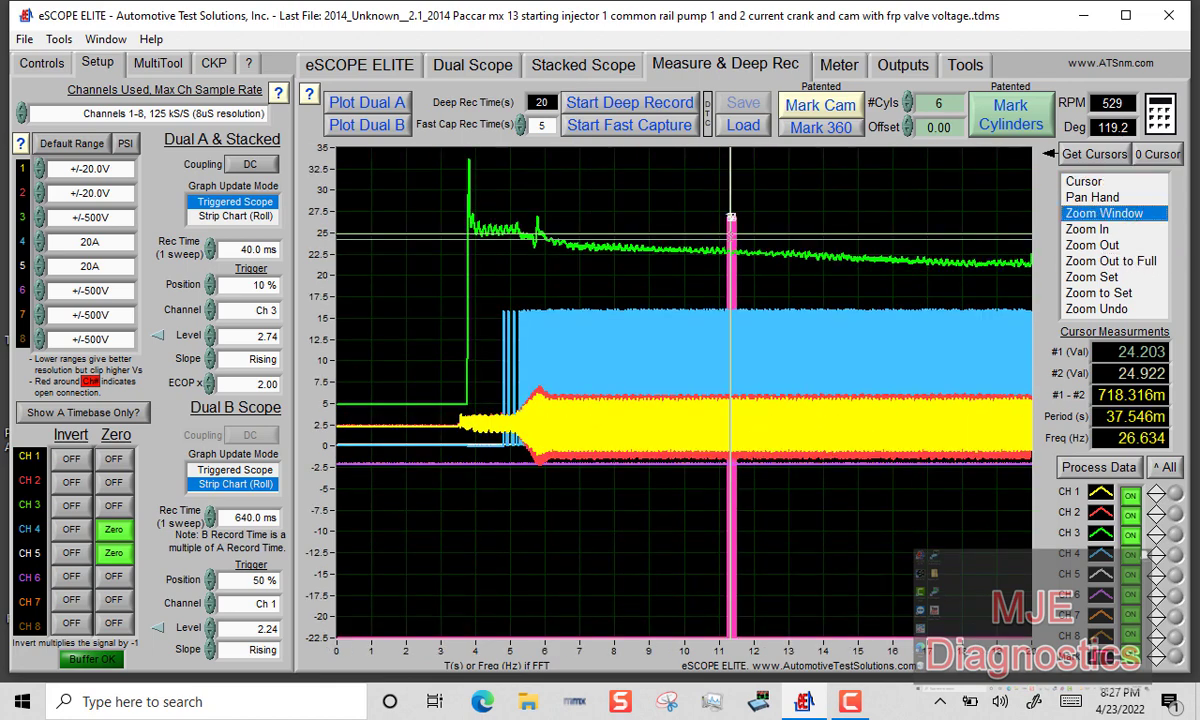
drag(700, 176, 785, 510)
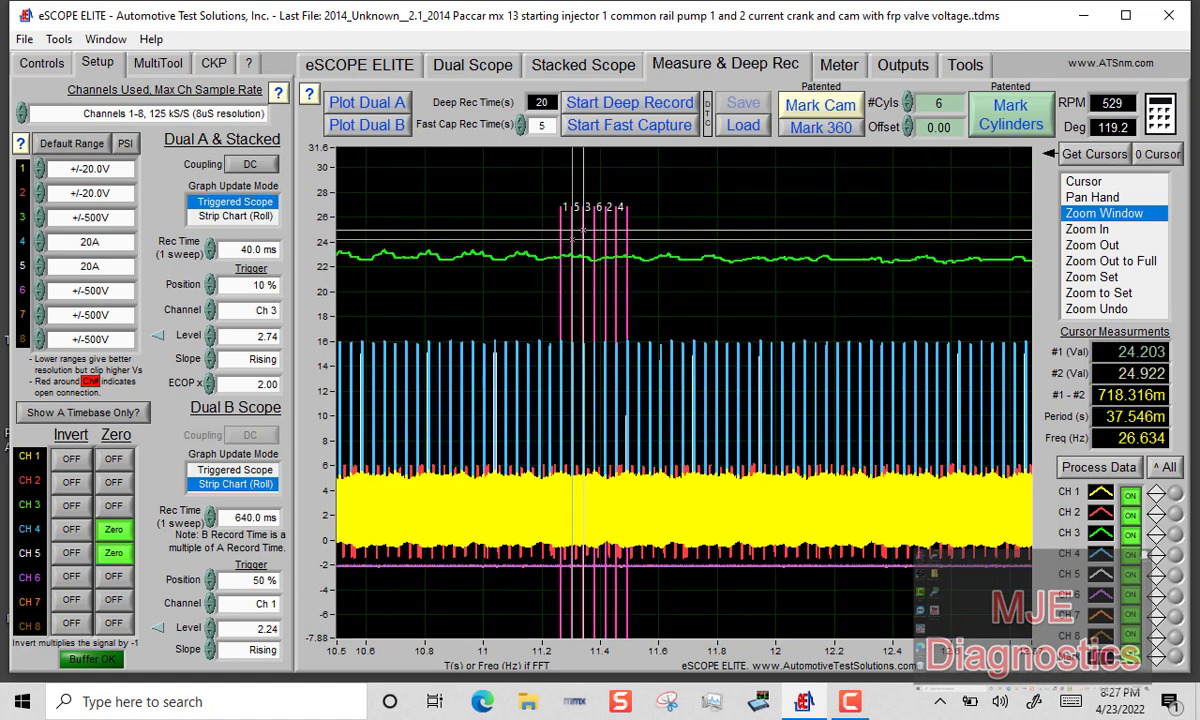
drag(527, 160, 662, 600)
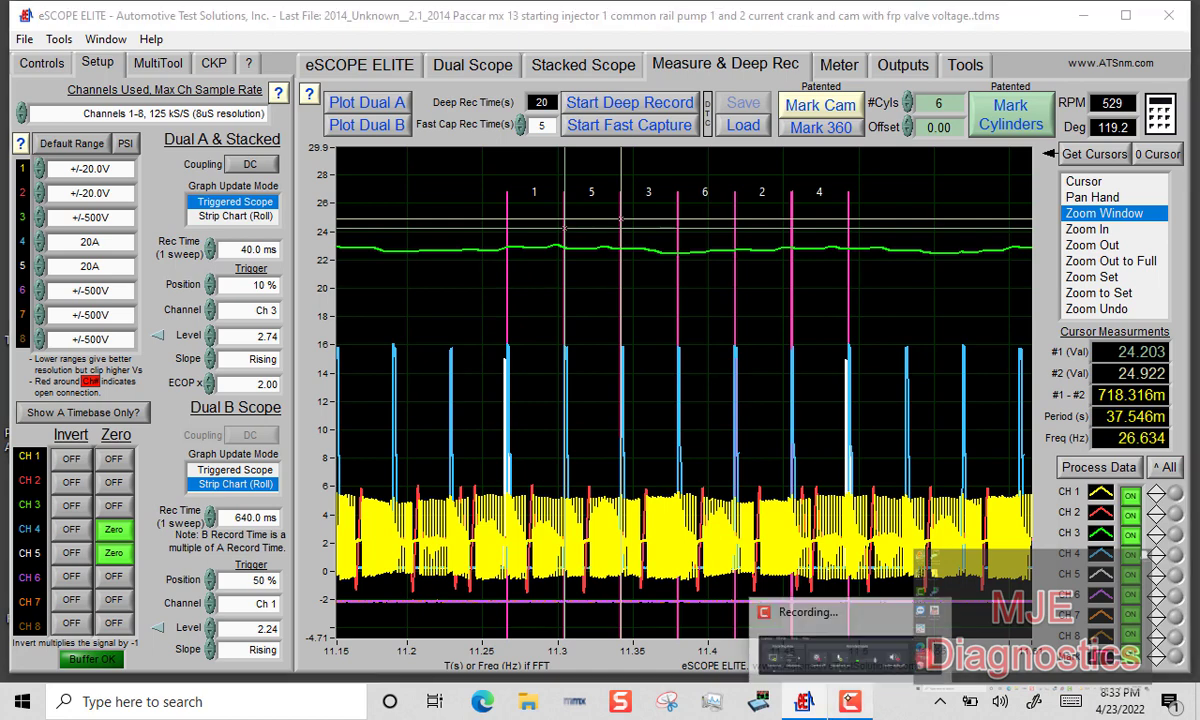
click(850, 701)
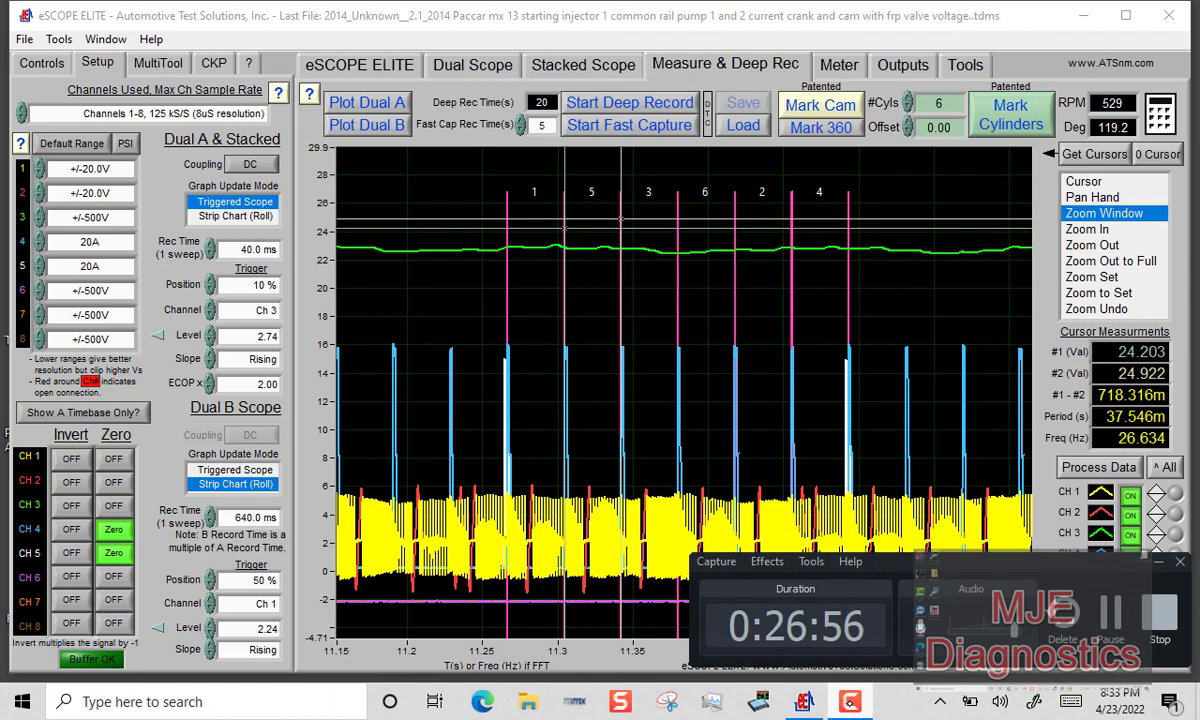